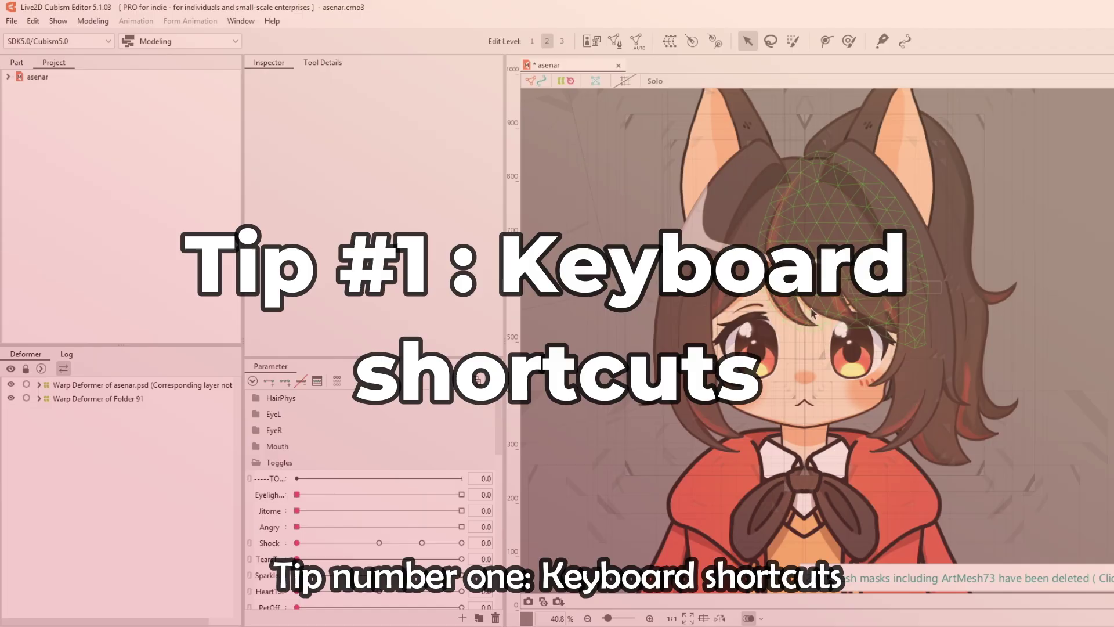
Try the Ctrl+W and Ctrl+Alt+0 shortcuts and glance at the Help menu, closing each without changes.
key(ctrl+w)
click(691, 432)
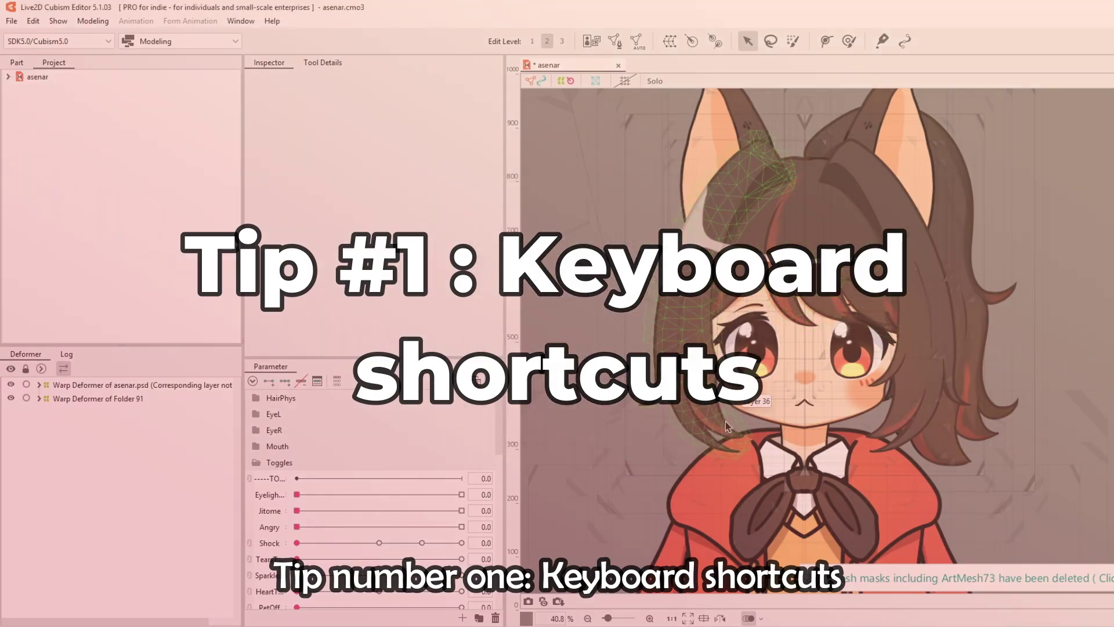
click(272, 21)
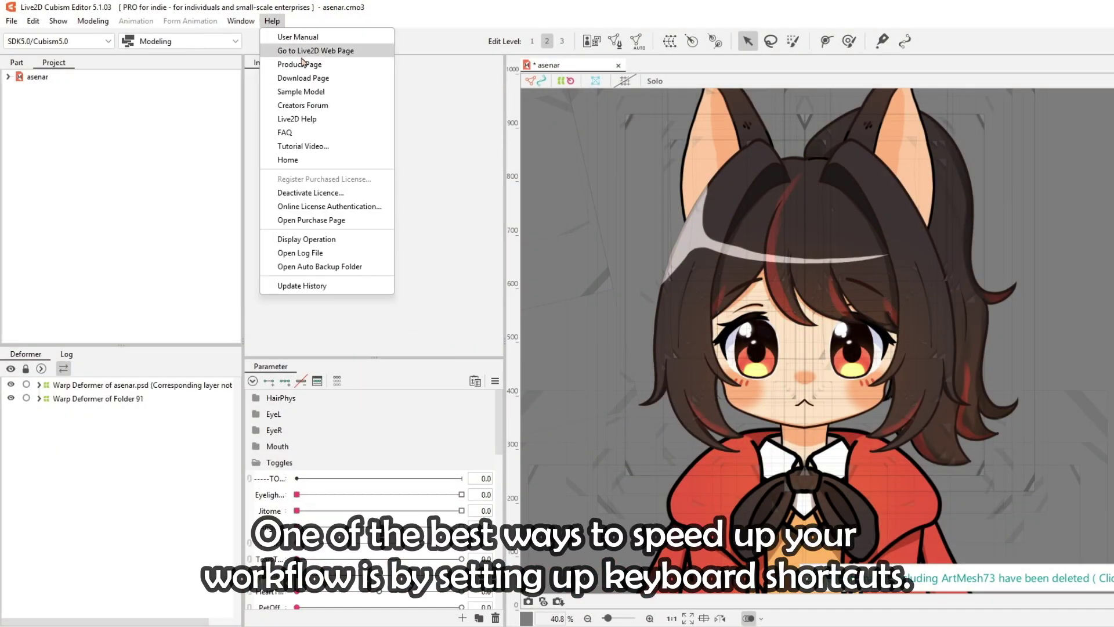
click(328, 245)
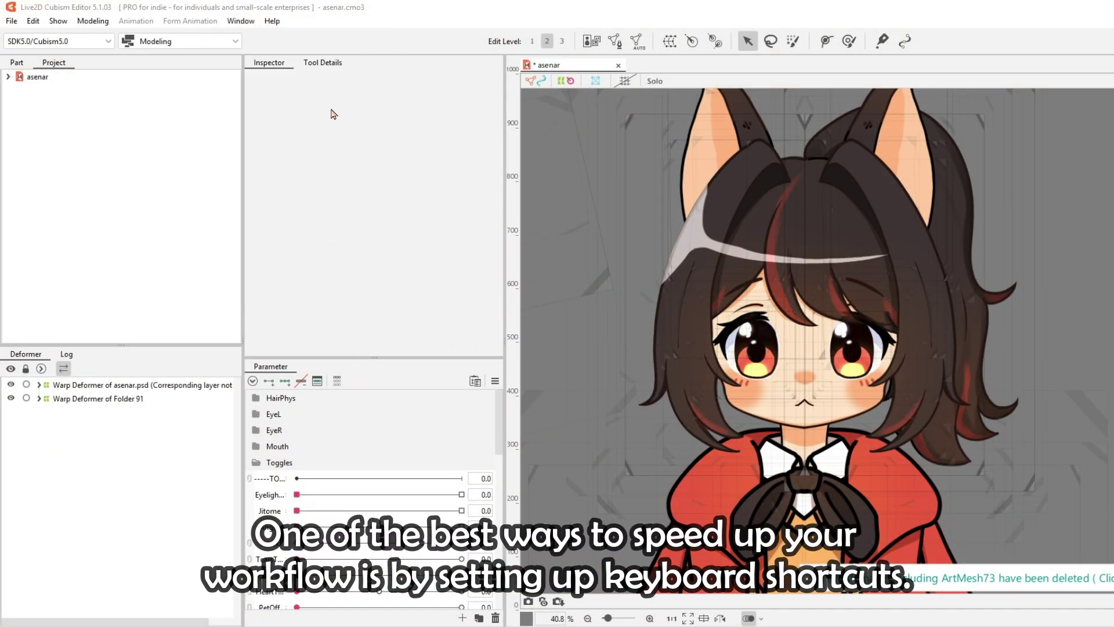
key(ctrl+alt+0)
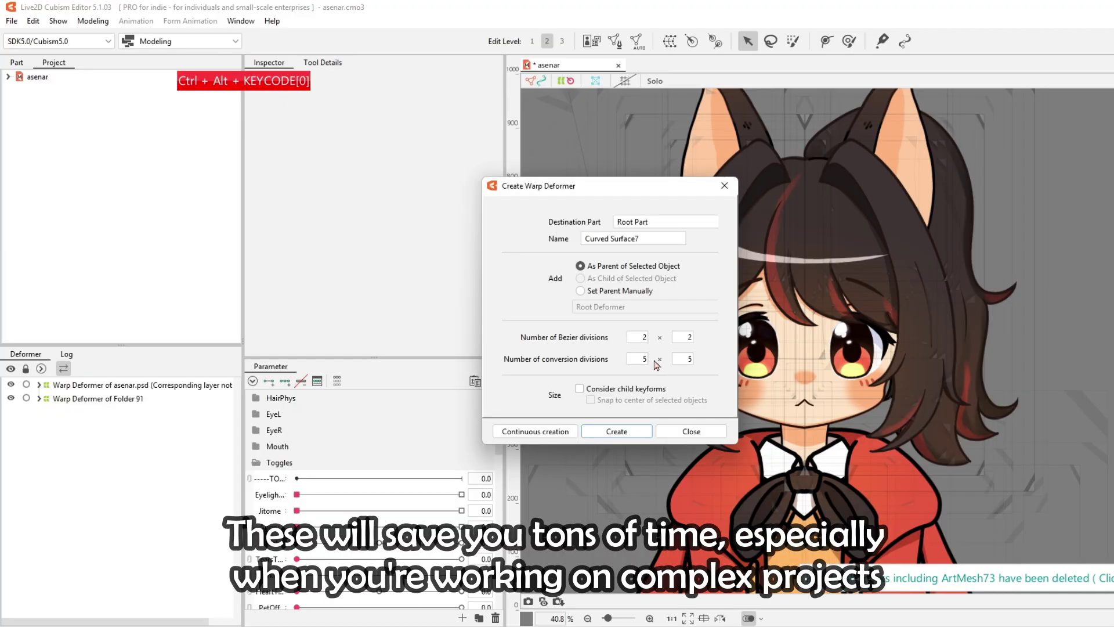
click(687, 433)
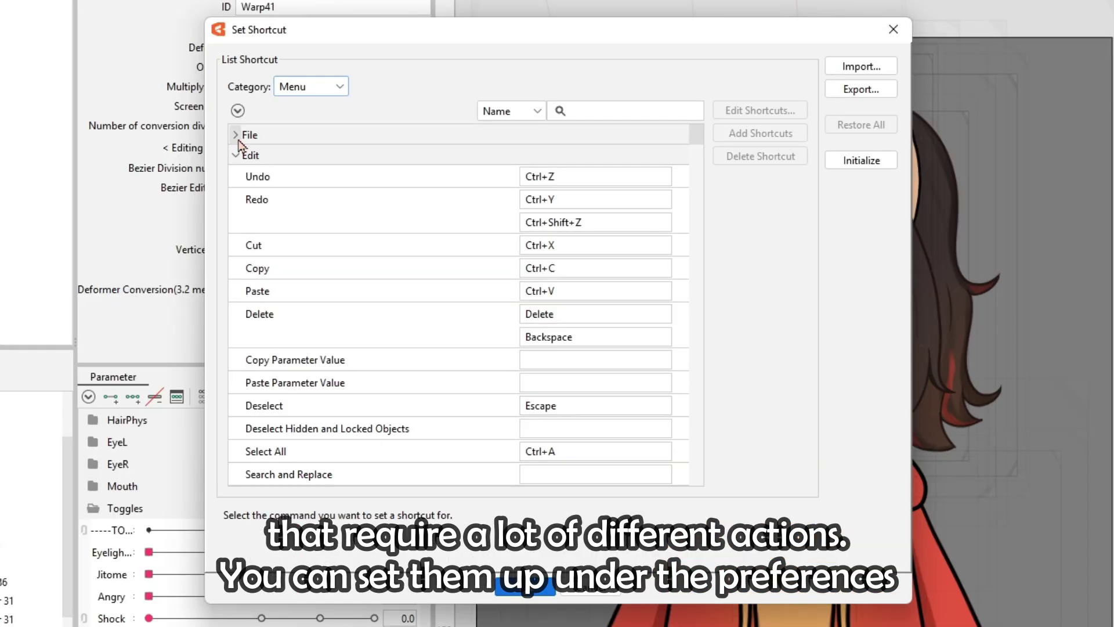
Scroll down through the Menu category's list of commands and their key combinations.
scroll(393, 211, down, 2)
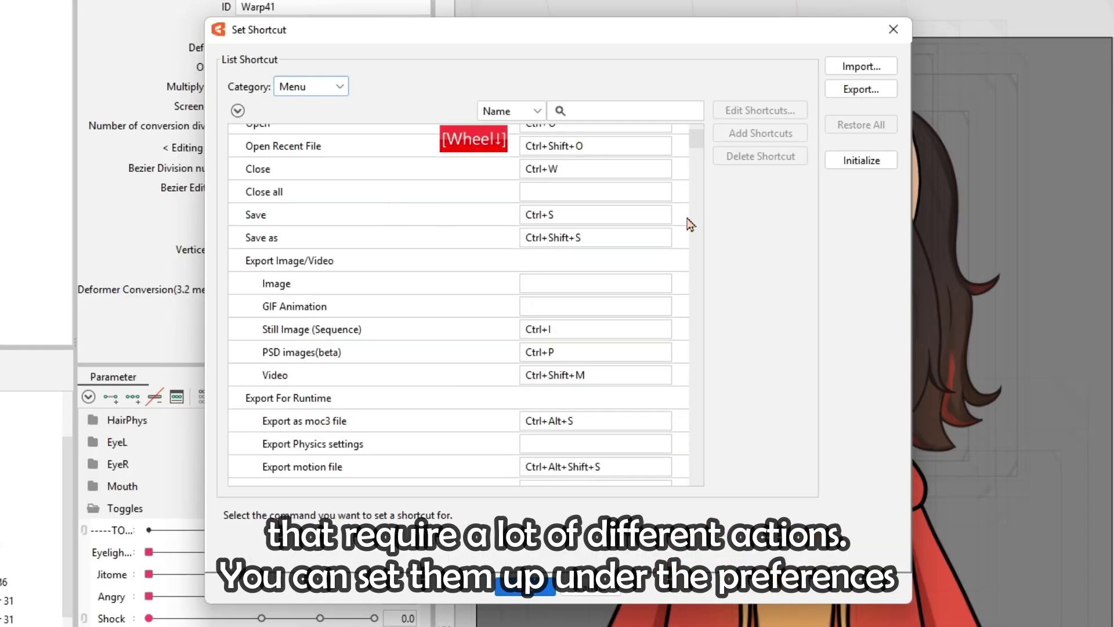
scroll(690, 225, down, 8)
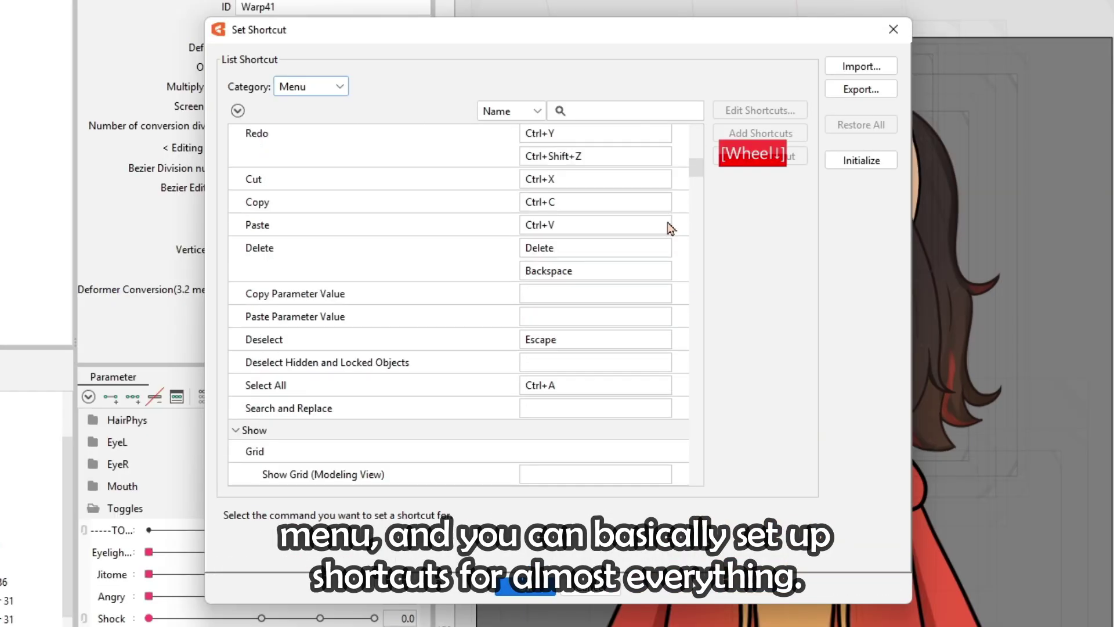
scroll(671, 228, down, 9)
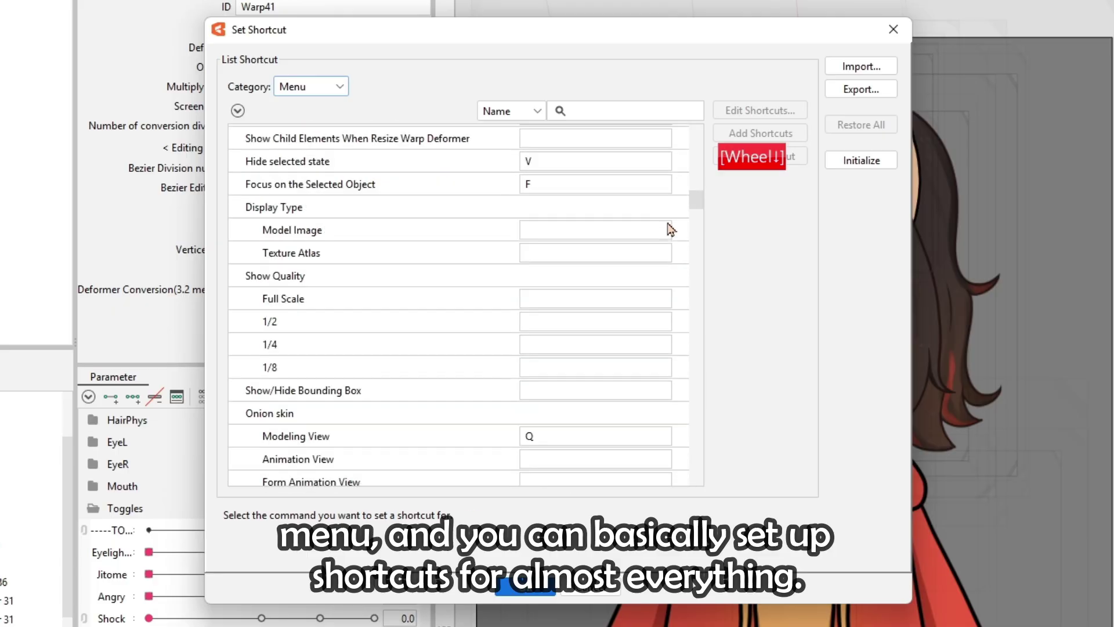
scroll(671, 228, down, 10)
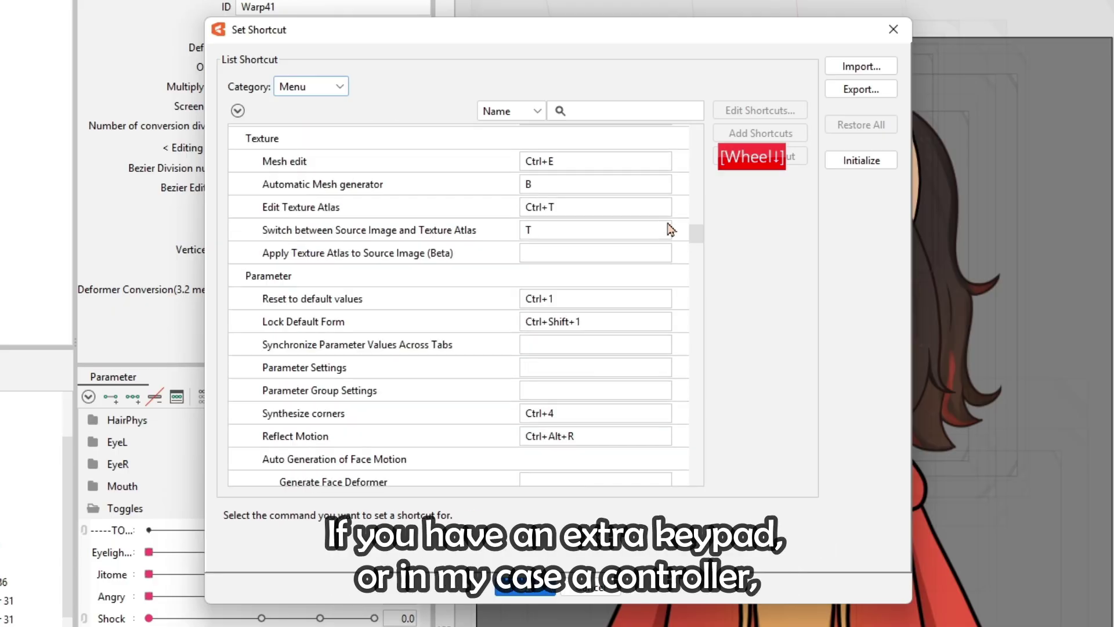
scroll(672, 230, down, 10)
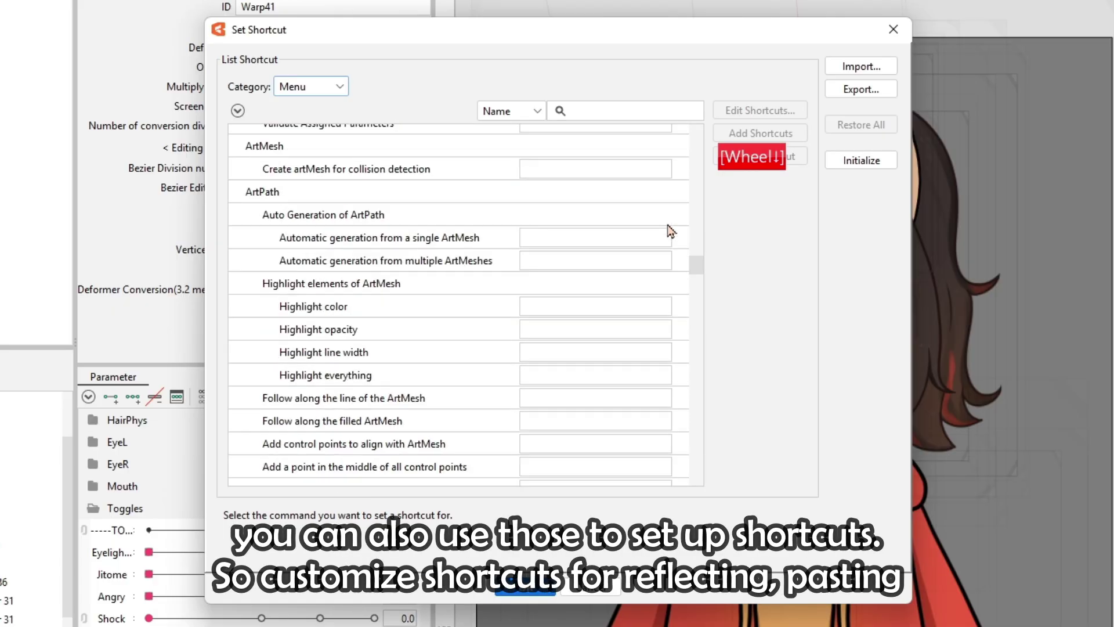
scroll(670, 228, down, 10)
Reflect the Folder 26 warp deformer horizontally and check the mirrored shape at SideX1 1.0.
key(ctrl+alt+r)
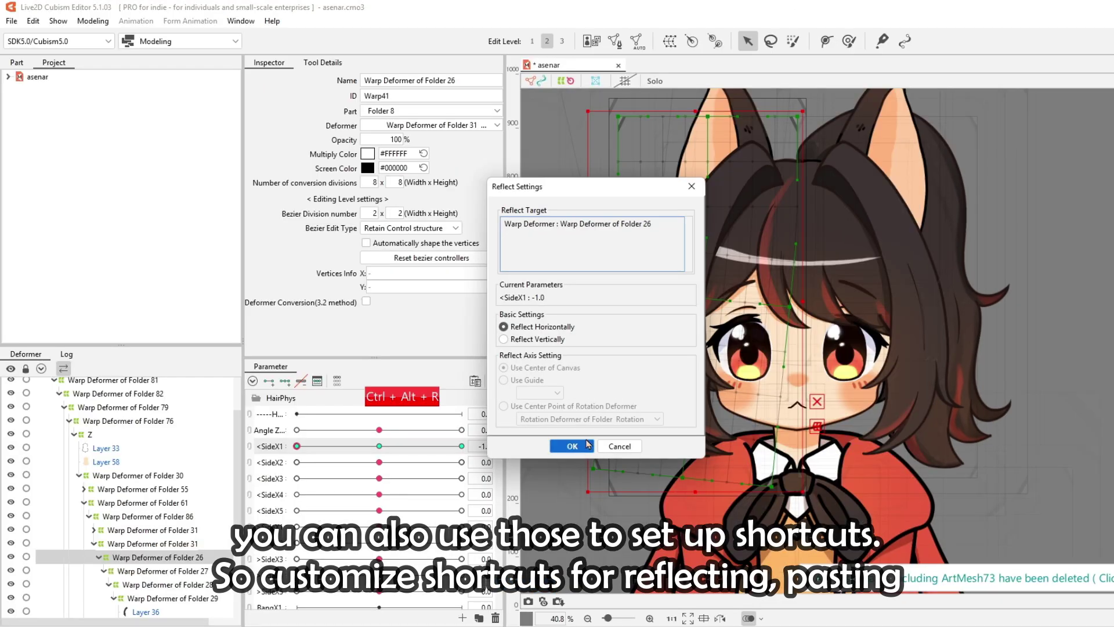
click(586, 445)
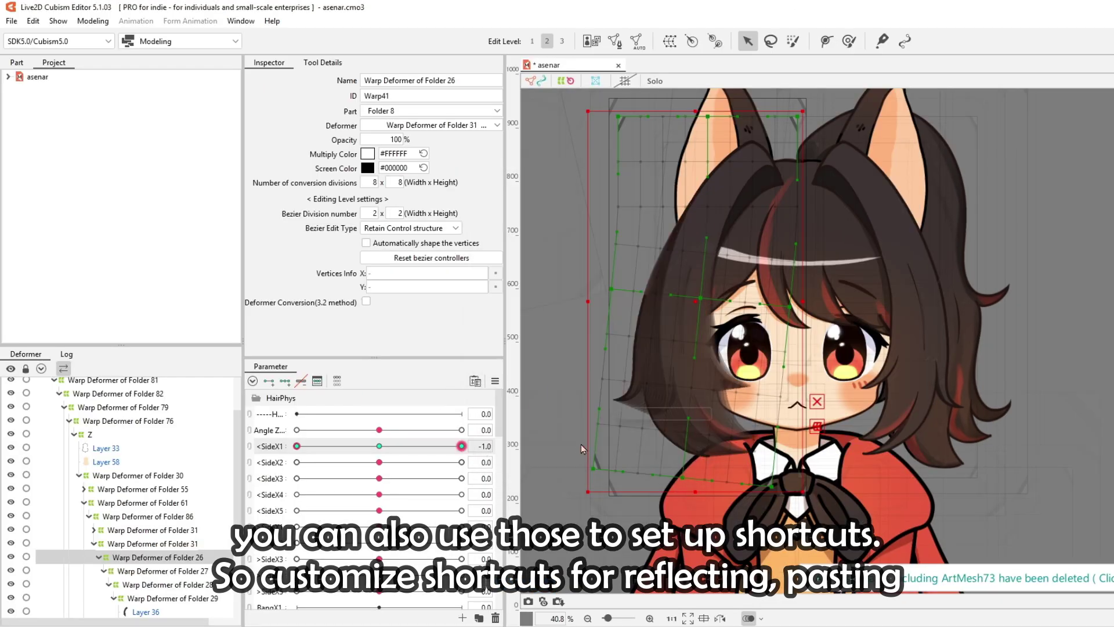
click(379, 445)
drag(380, 450, 508, 453)
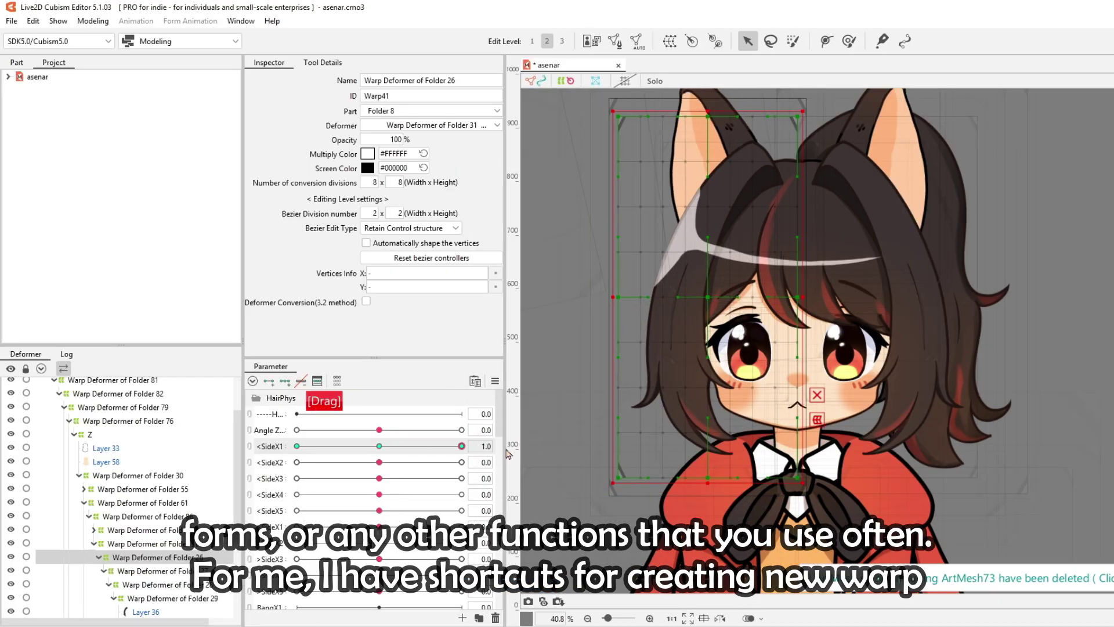
right_click(429, 455)
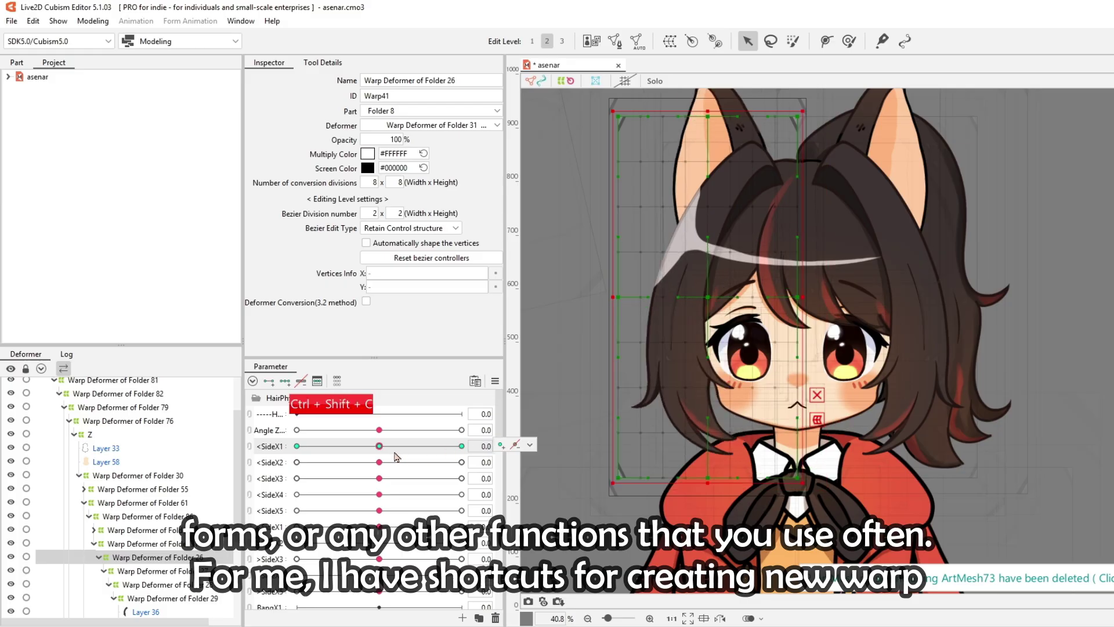
drag(399, 457, 500, 457)
Paste a copied shape with Ctrl+Shift+V, undo it, and toggle the selection display off and on.
key(ctrl+shift+v)
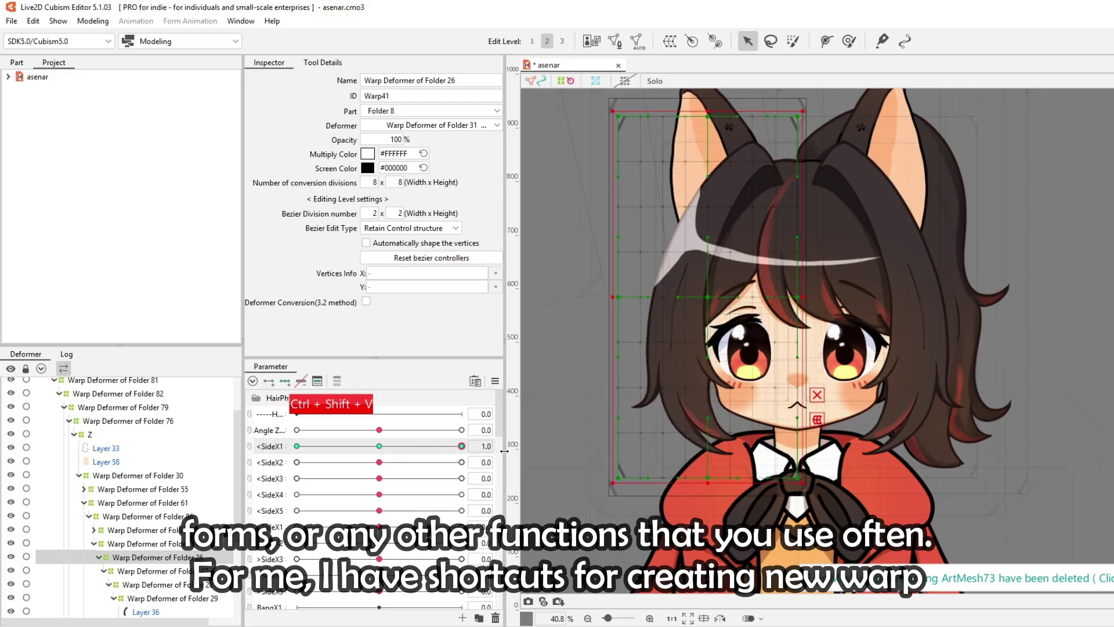
key(ctrl+z)
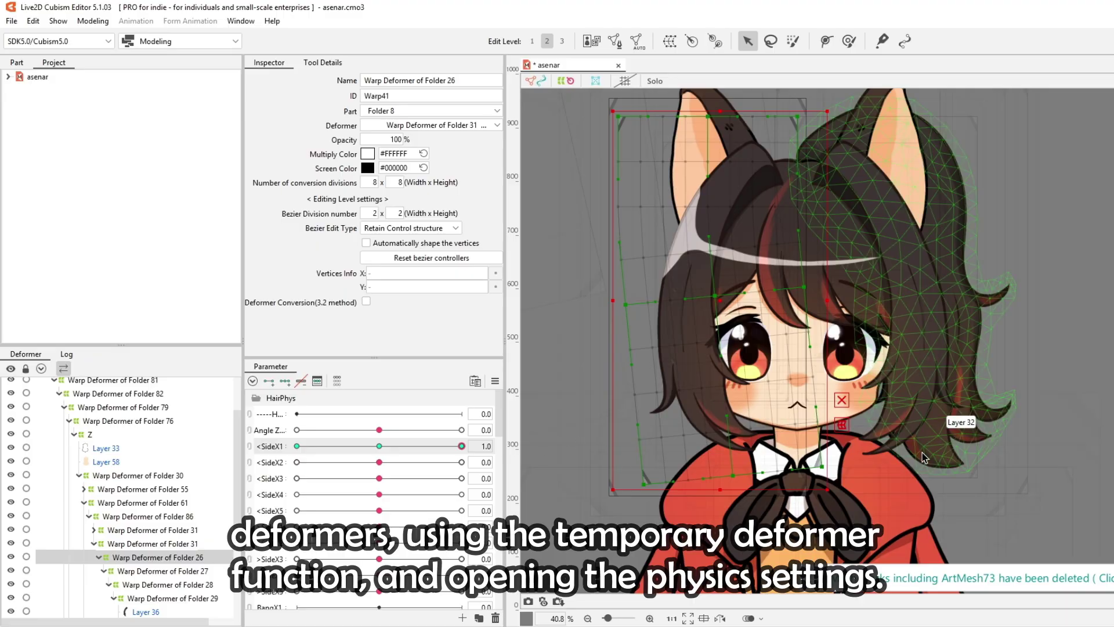
key(ctrl+h)
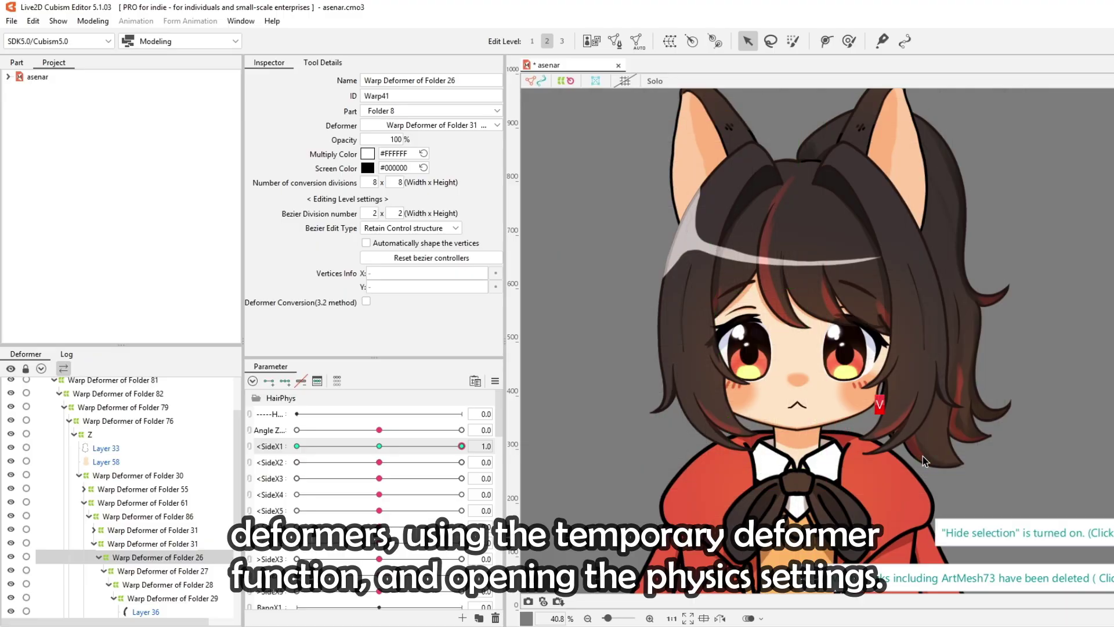
click(1096, 537)
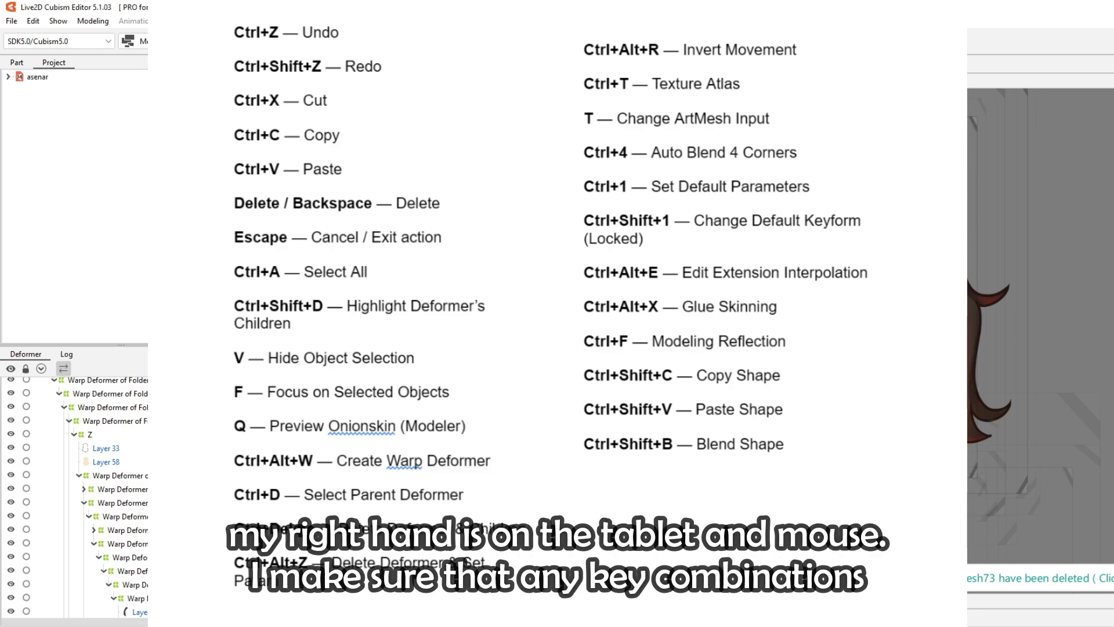
Hide the selection display and select the Warp Deformer of Folder 30.
click(145, 477)
key(ctrl+alt+z)
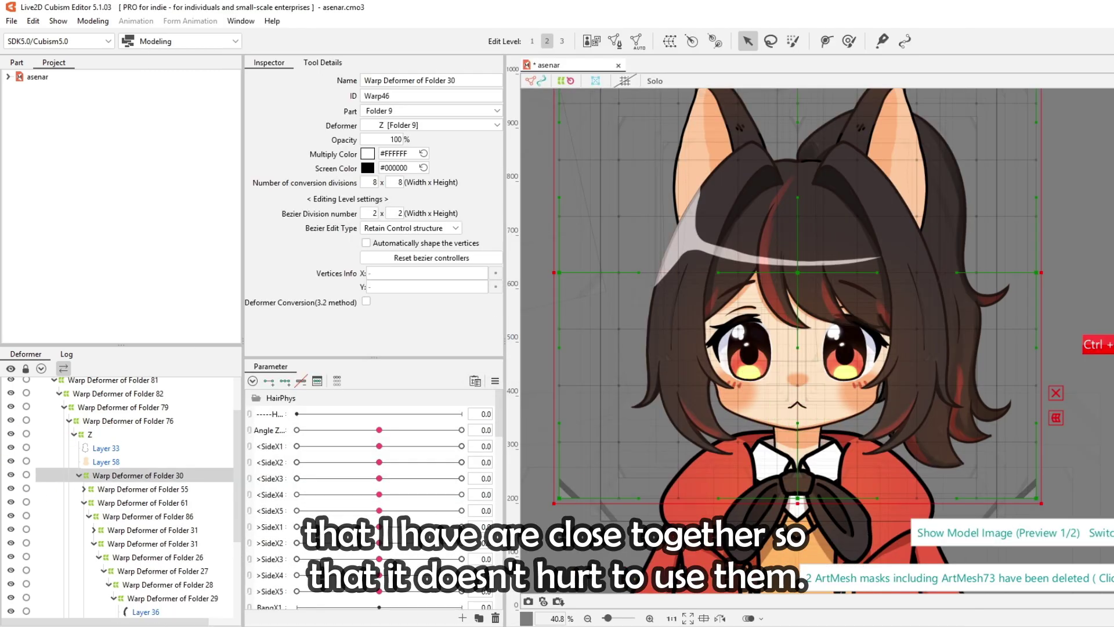
key(v)
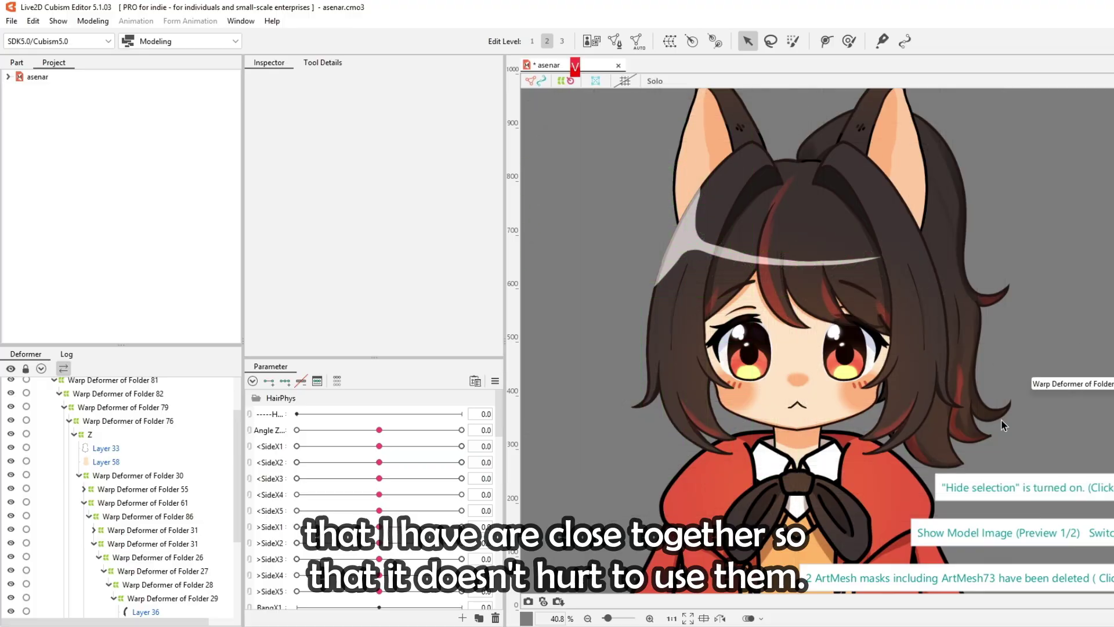
click(852, 361)
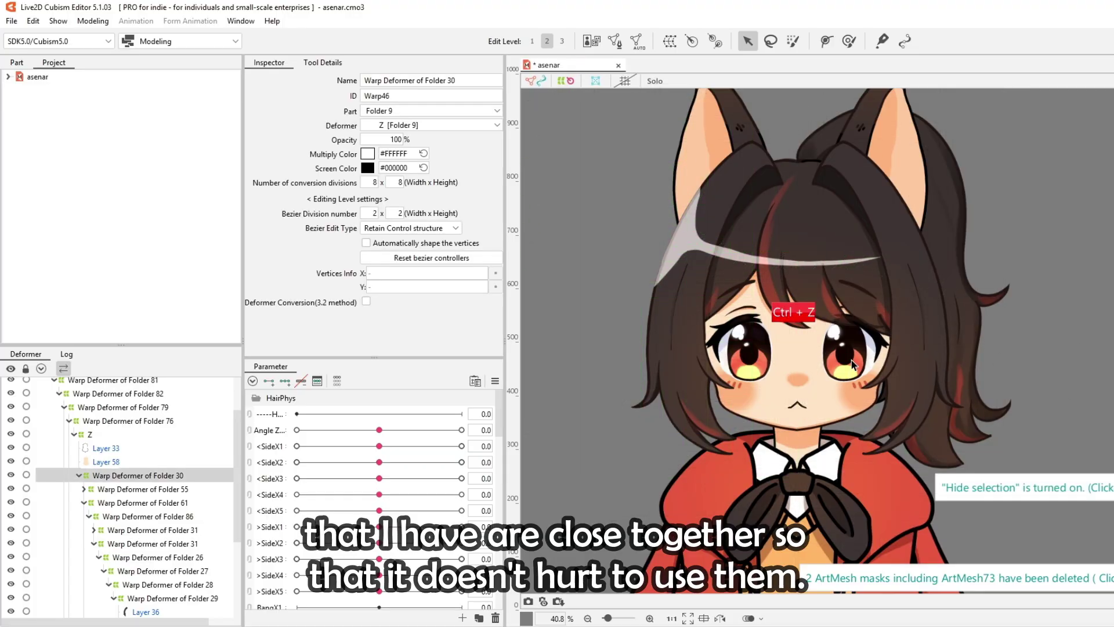
Save the asenar model and swing the preview to test the hair physics.
key(ctrl+s)
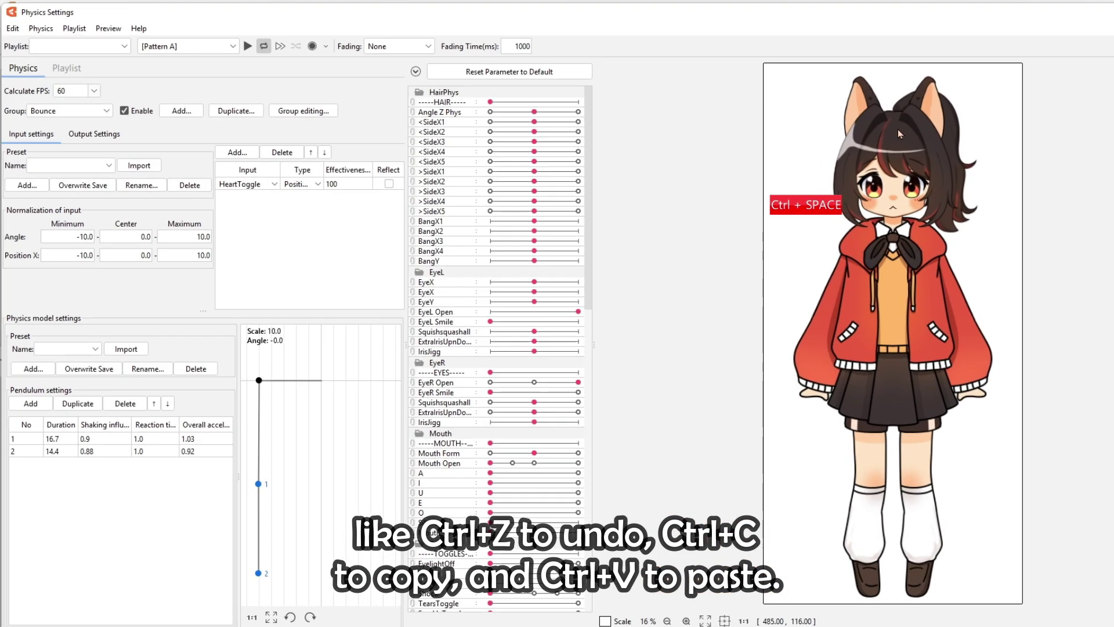
scroll(897, 129, up, 2)
drag(897, 129, 842, 316)
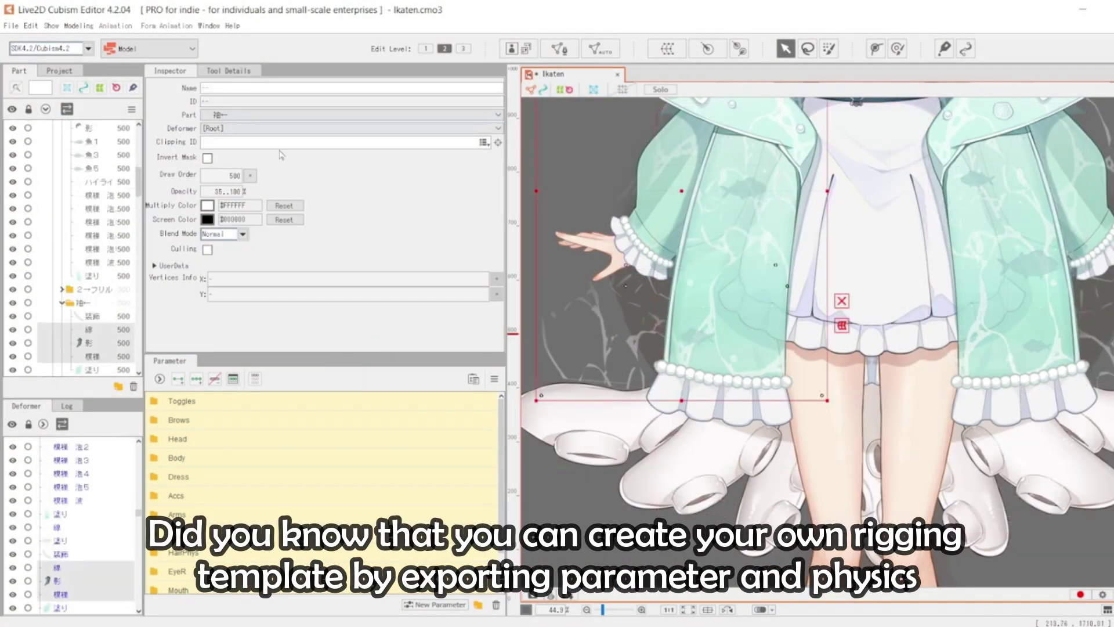
scroll(87, 244, down, 5)
click(76, 248)
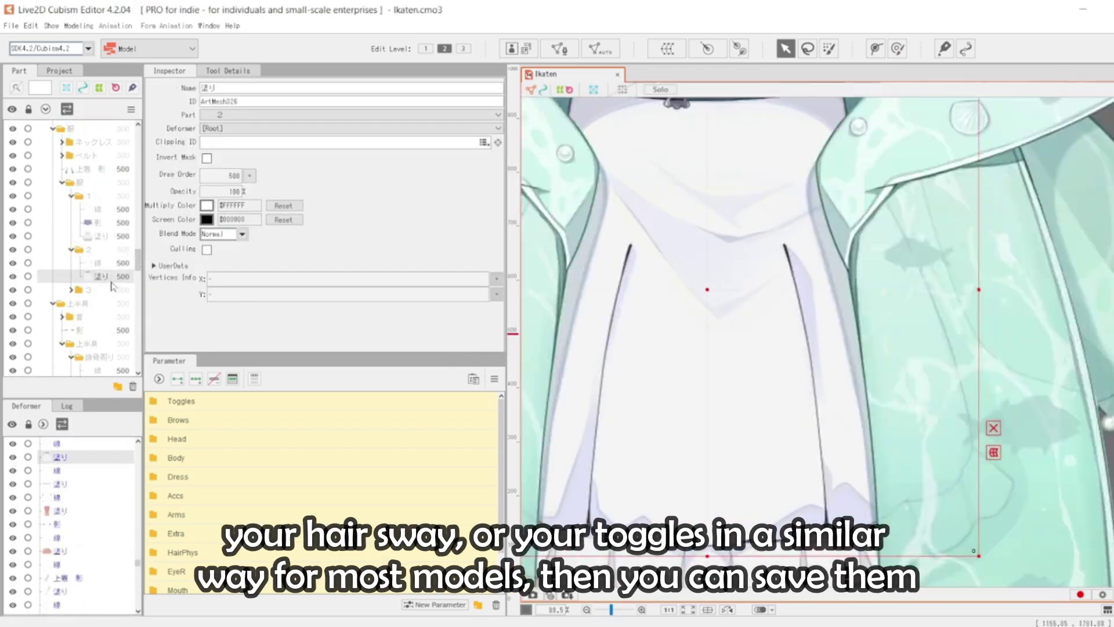
click(93, 169)
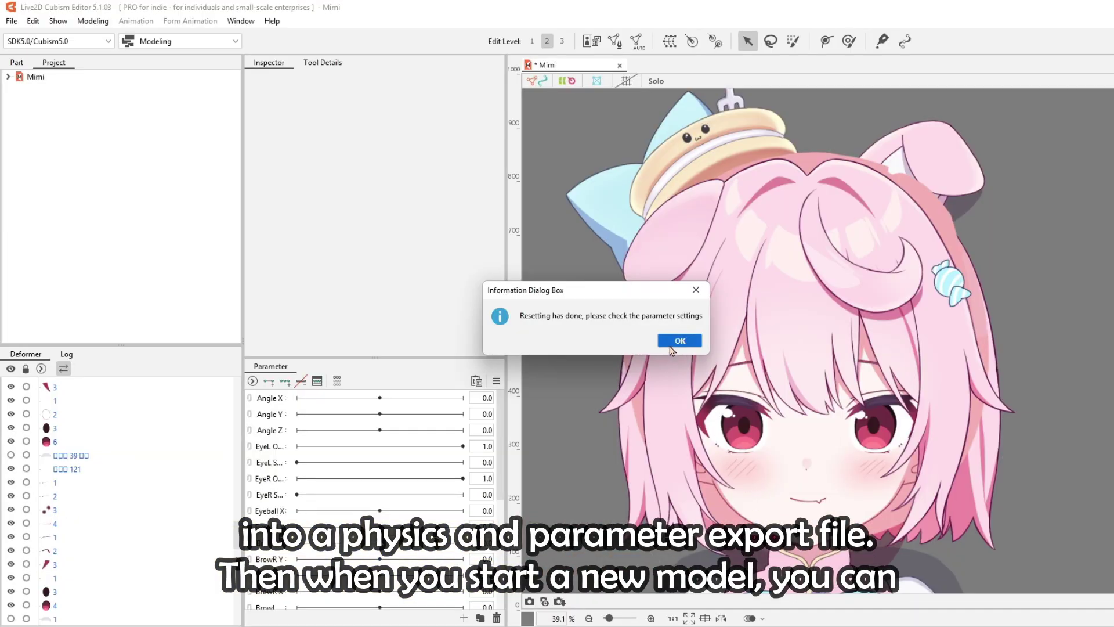
Dismiss the reset message and expand all of the Mimi model's parameter groups.
click(673, 343)
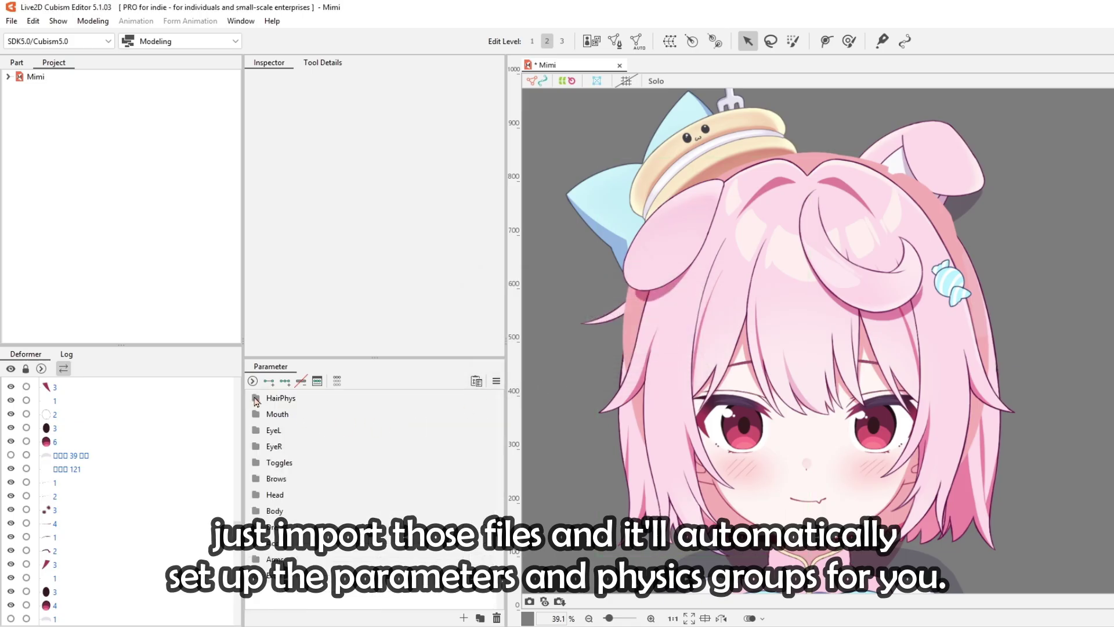
click(253, 380)
click(252, 381)
click(252, 381)
Scroll the parameter list and drag the preview to test the physics on Angle X/Y.
scroll(324, 438, down, 5)
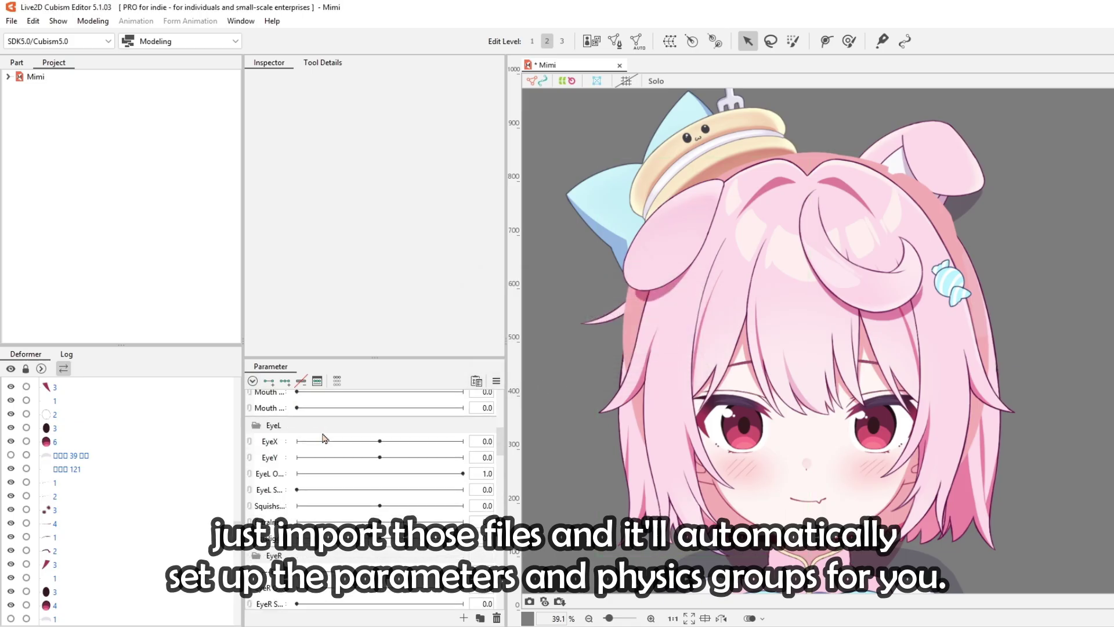
scroll(324, 438, down, 20)
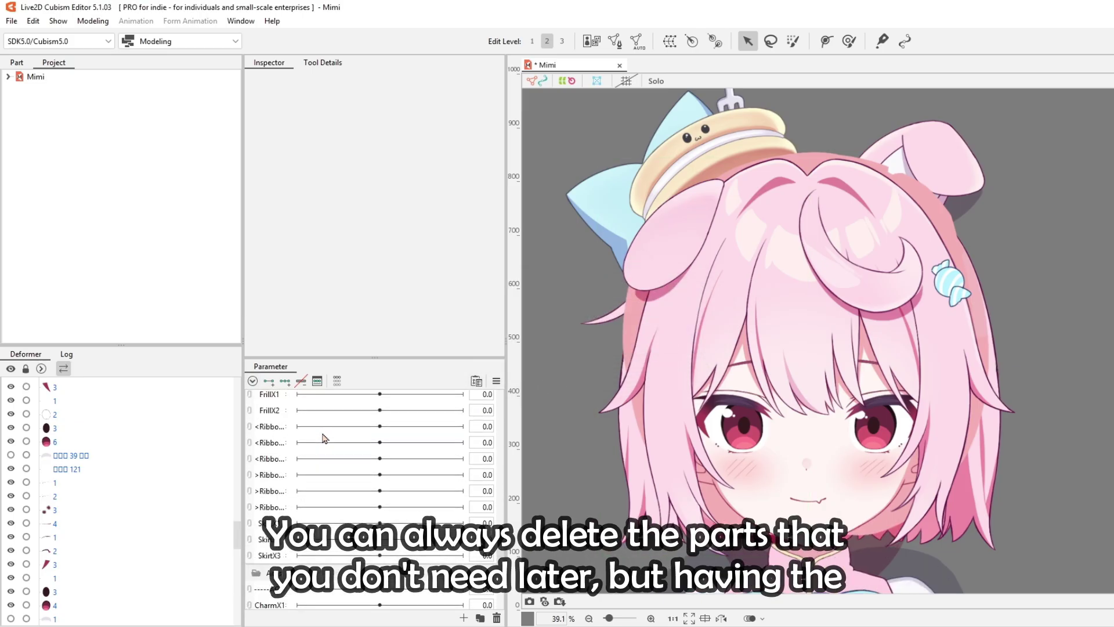
scroll(325, 438, up, 10)
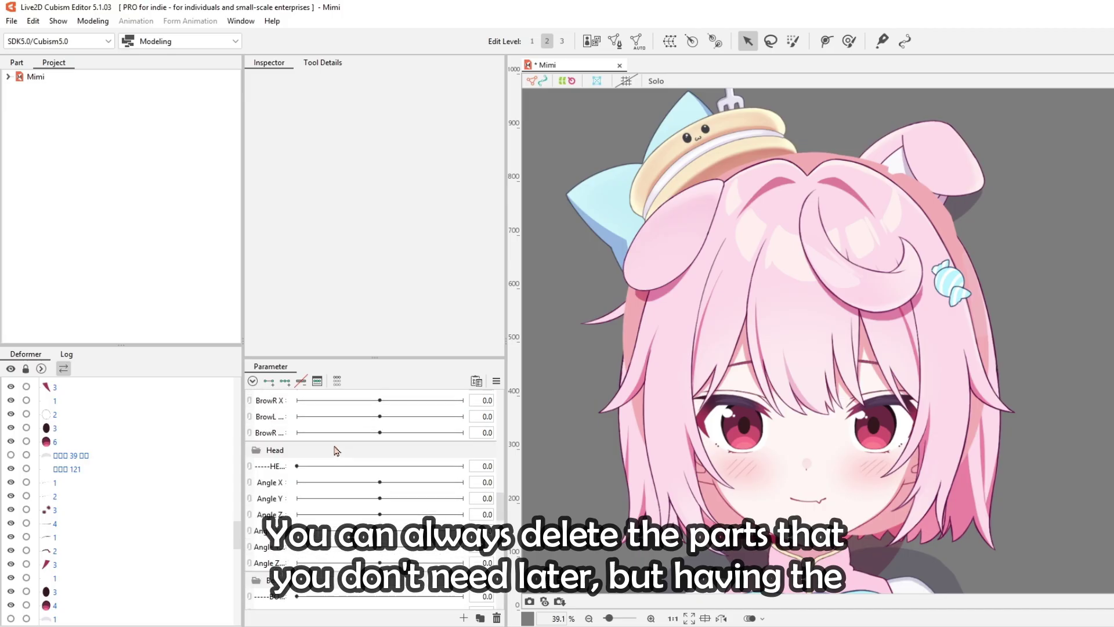
scroll(336, 450, down, 8)
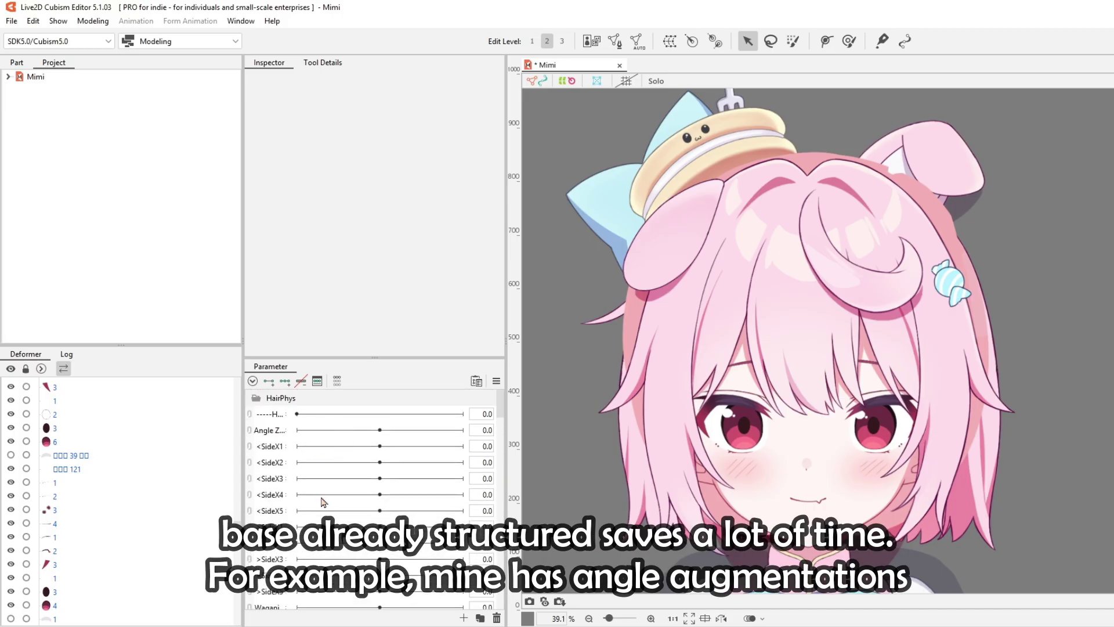
scroll(308, 483, down, 10)
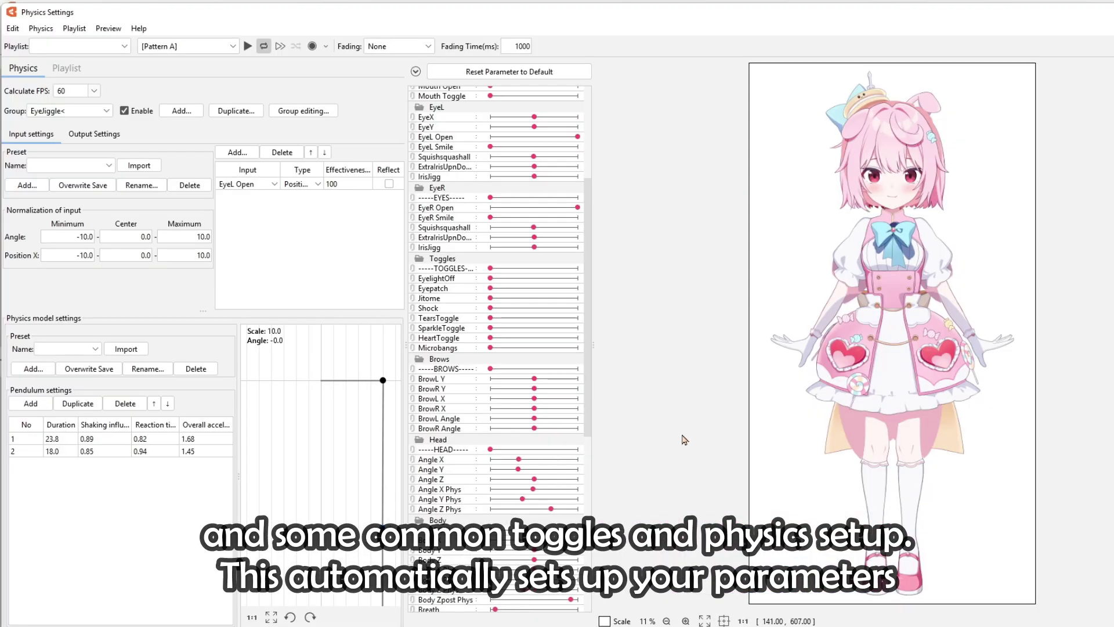
drag(676, 301, 1056, 268)
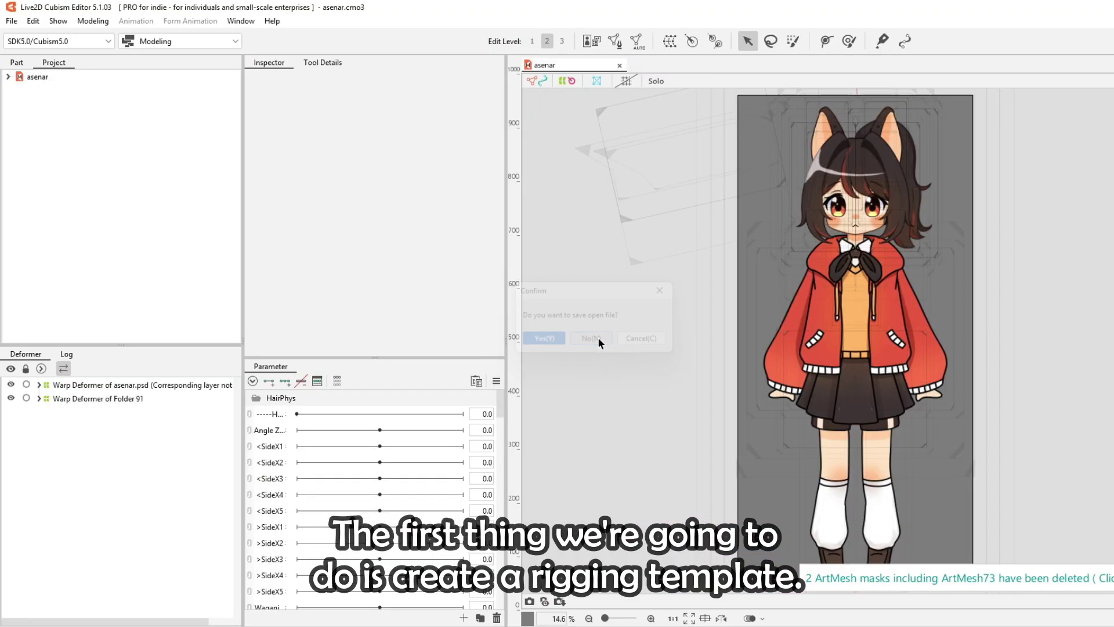
Bulk-export the asenar parameter settings, then export its physics settings to a .physics3.json file.
key(h)
scroll(853, 160, up, 5)
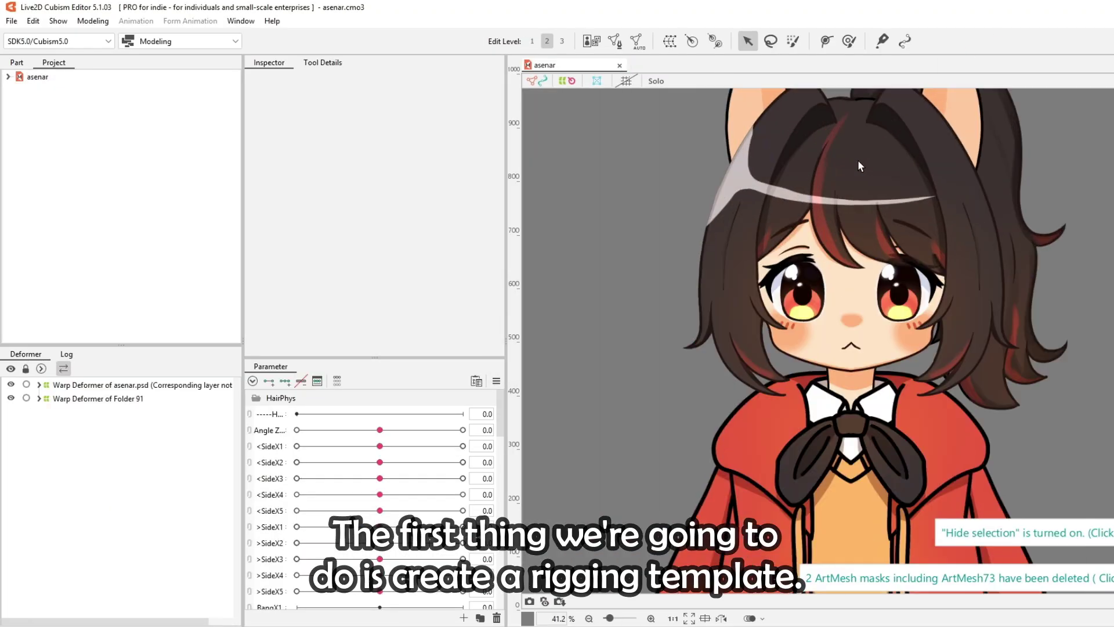
scroll(795, 221, up, 2)
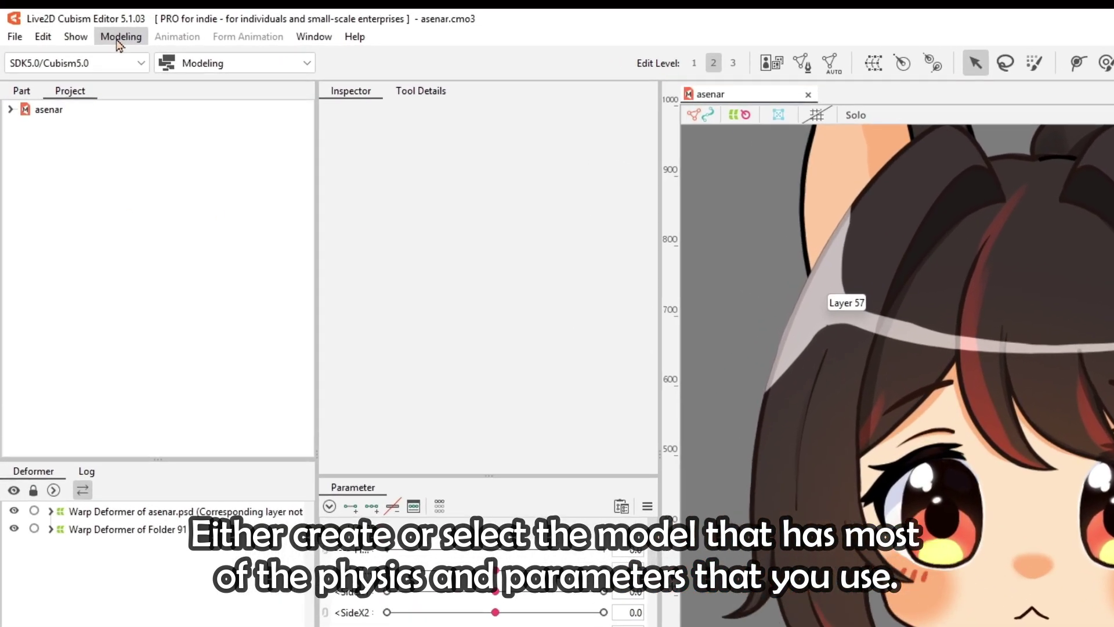
click(93, 21)
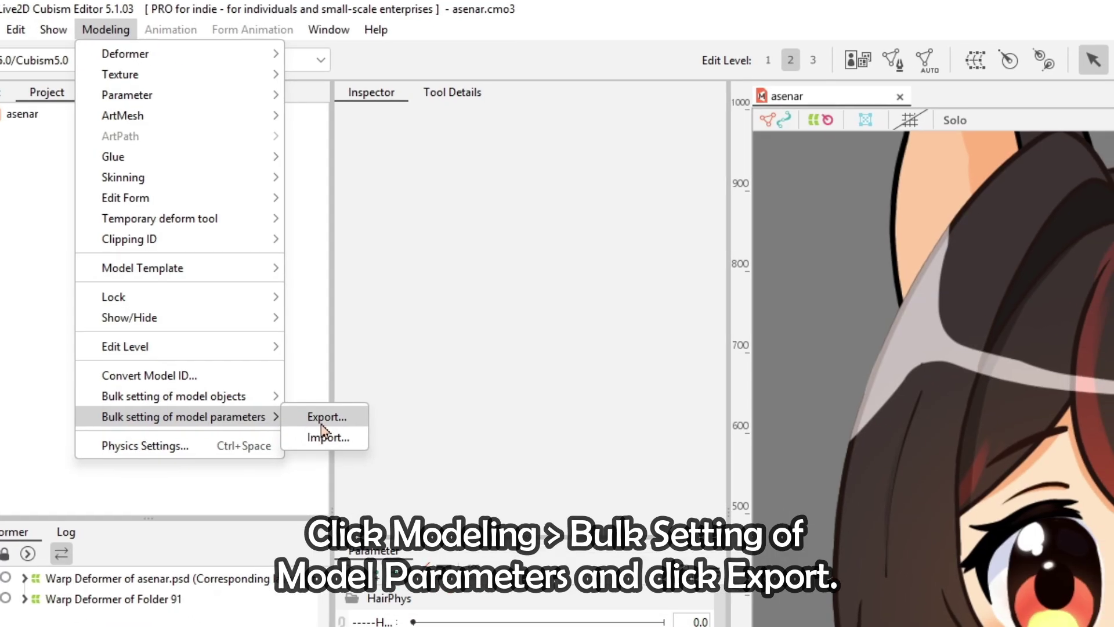
click(359, 436)
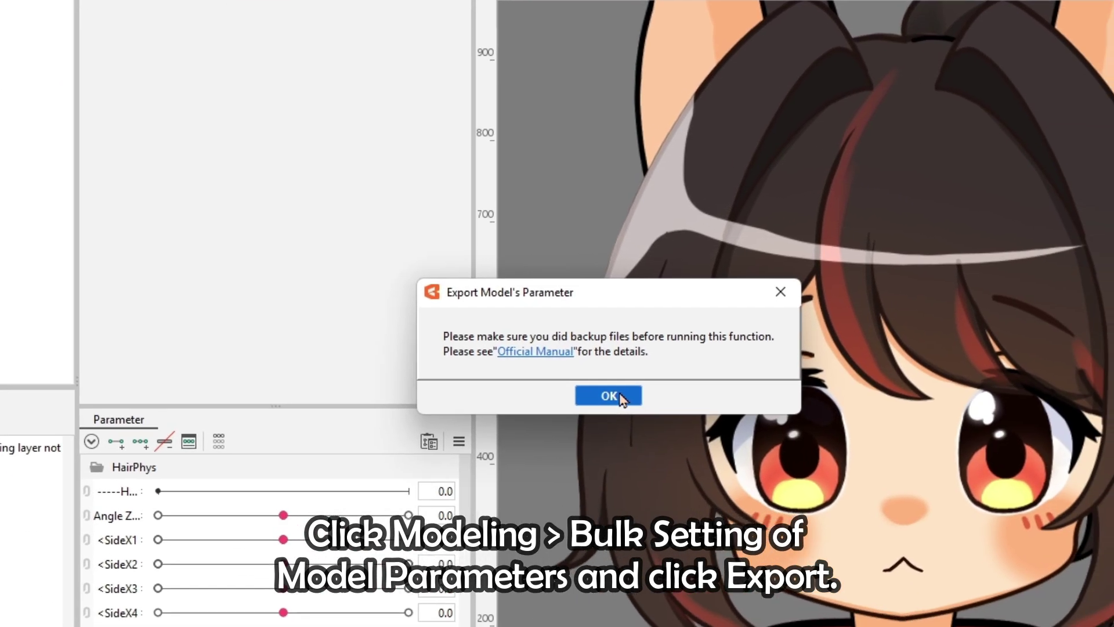
click(619, 397)
click(680, 379)
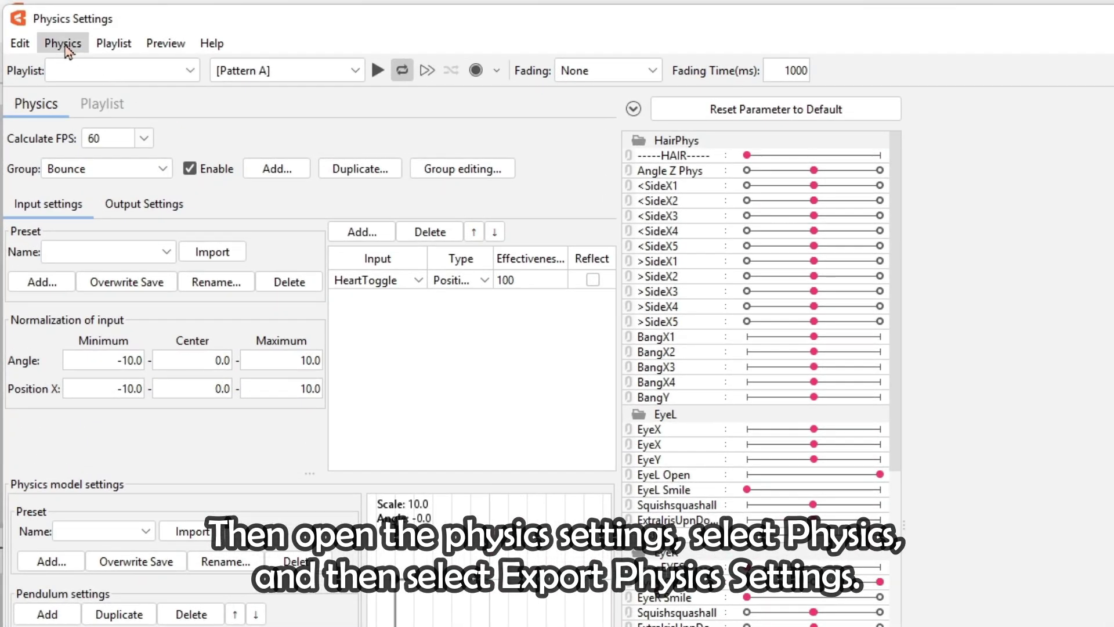
click(63, 44)
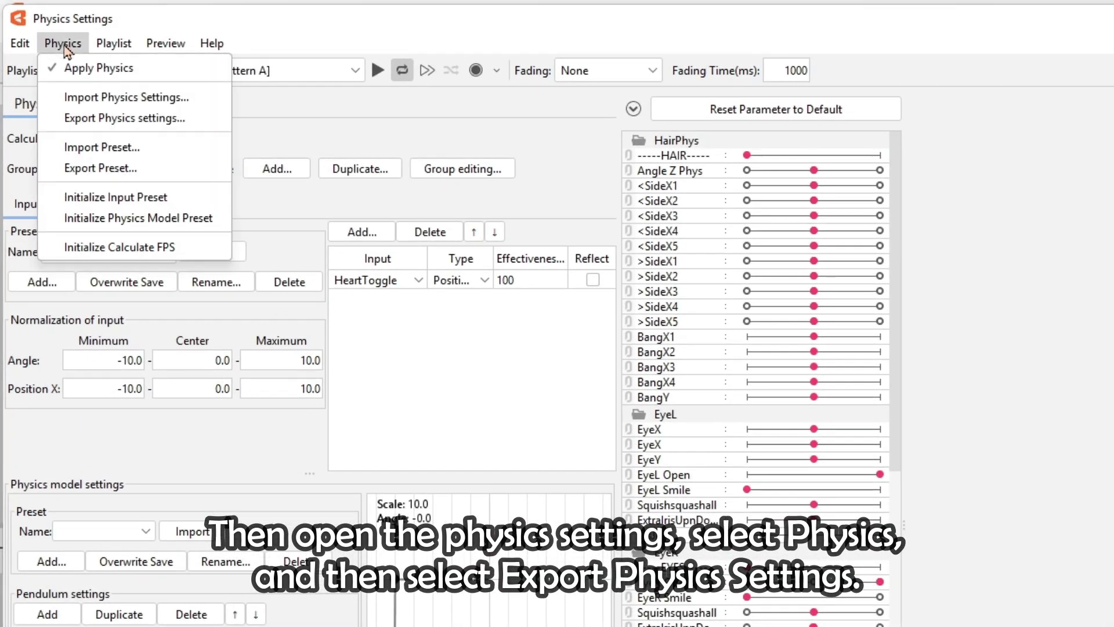
click(134, 119)
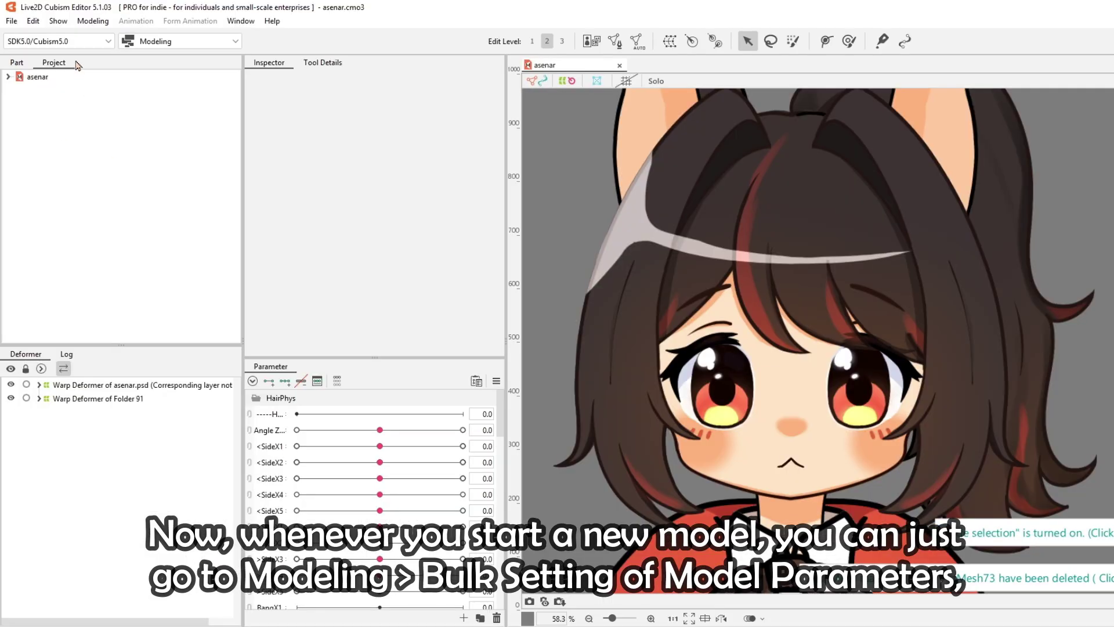
Bulk-import the previously exported parameter settings and load the physics settings into the asenar model.
click(93, 21)
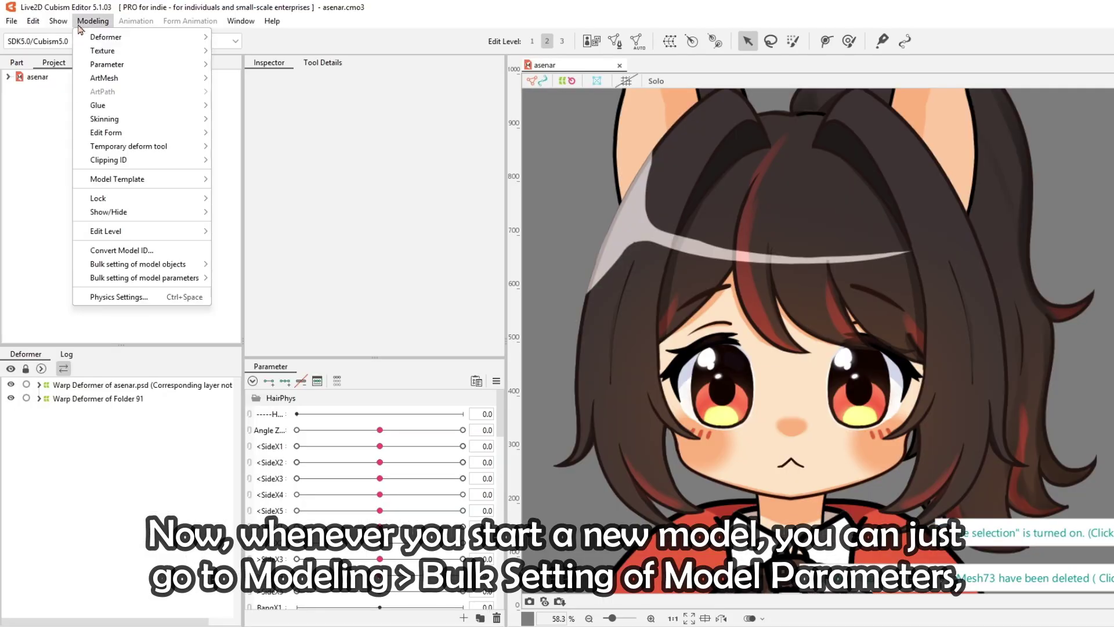
mouse_move(59, 26)
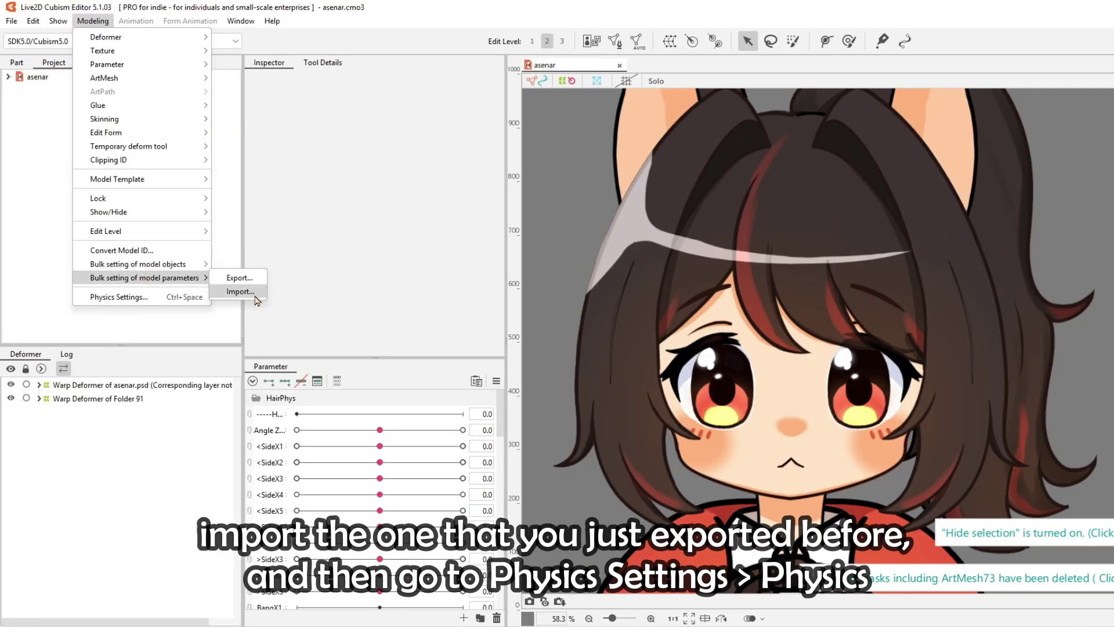
click(240, 291)
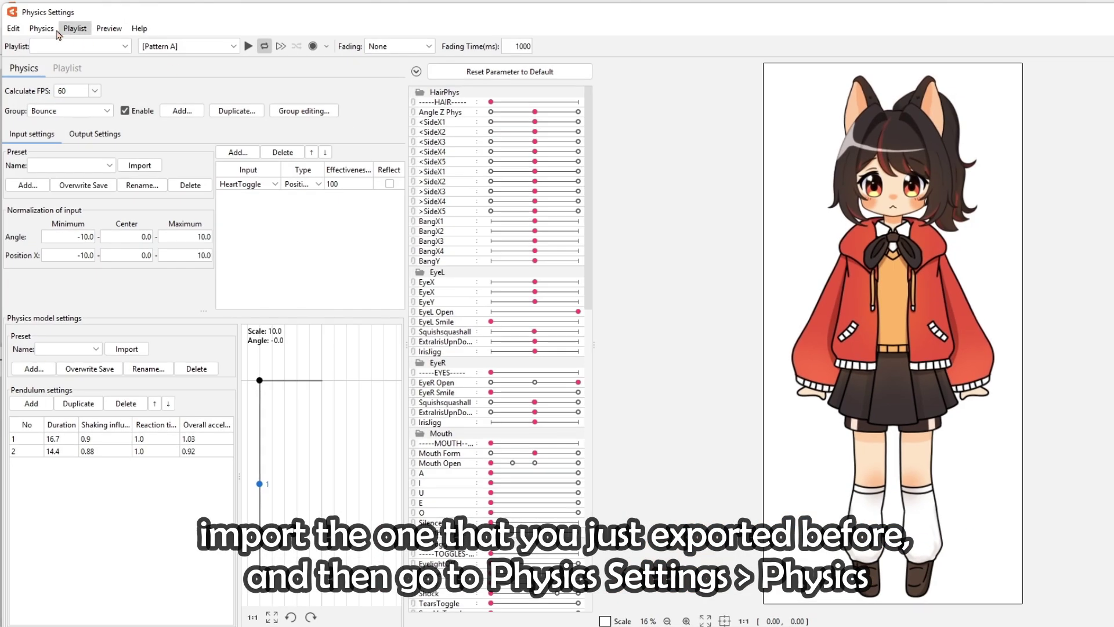
click(41, 28)
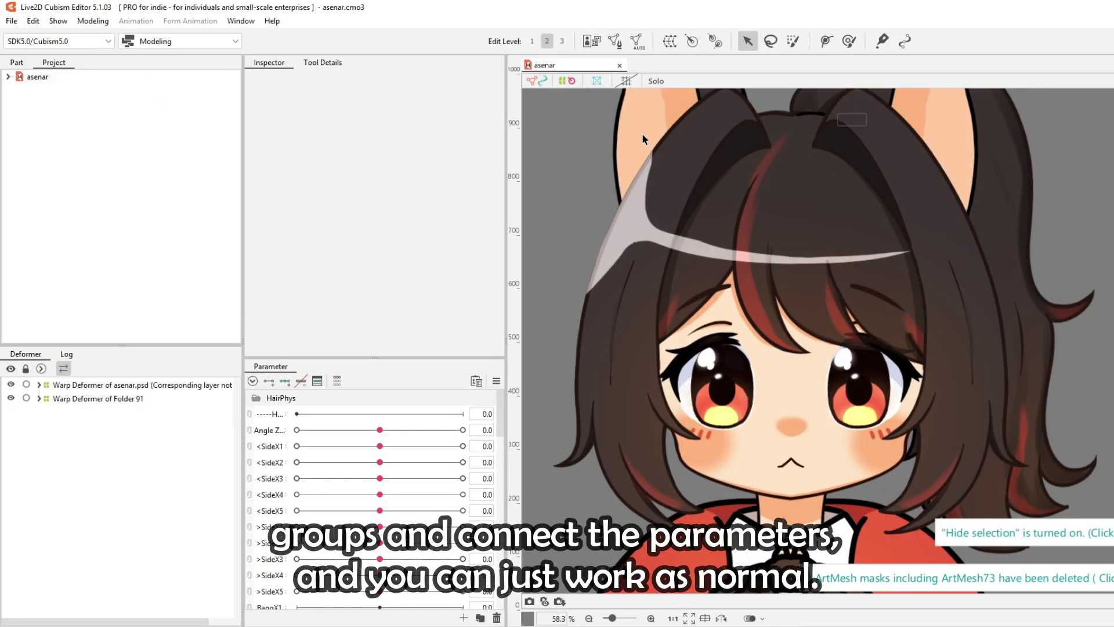
click(12, 21)
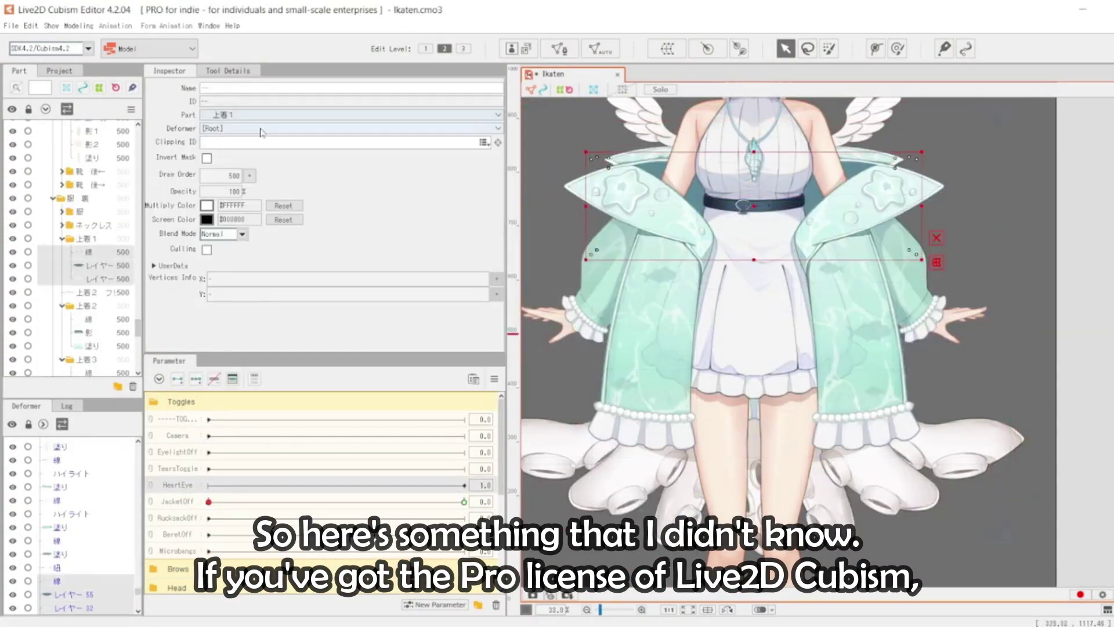
Bring up Create Warp Deformer on Ikaten, proposing a new Warp Deformer of 1.
click(516, 502)
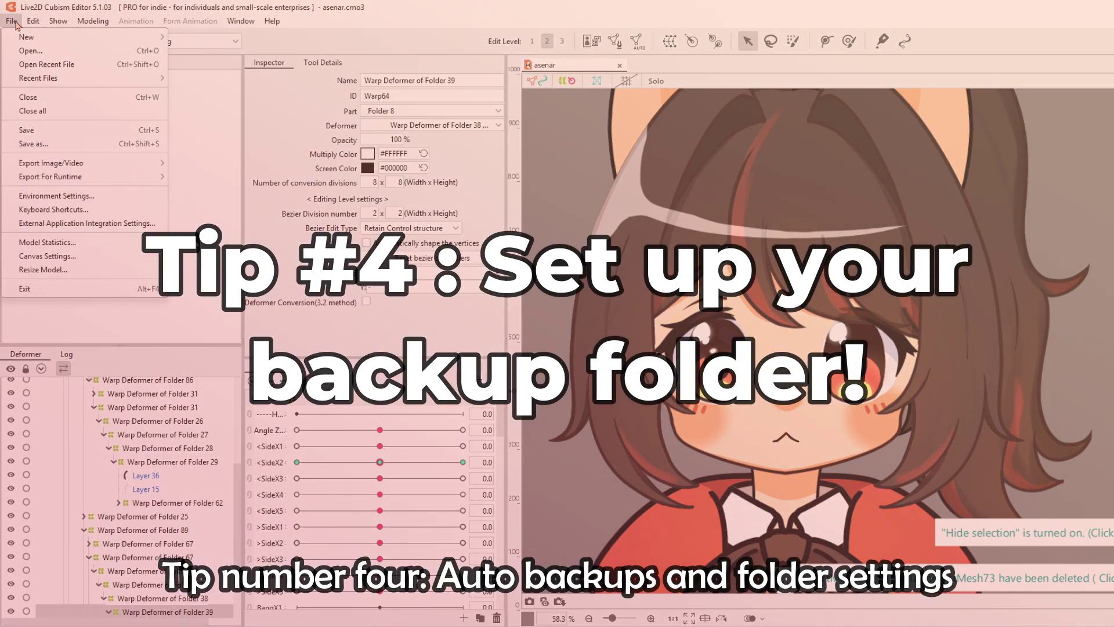
Open File > Environment Settings, showing the General page with Light theme and English.
click(24, 27)
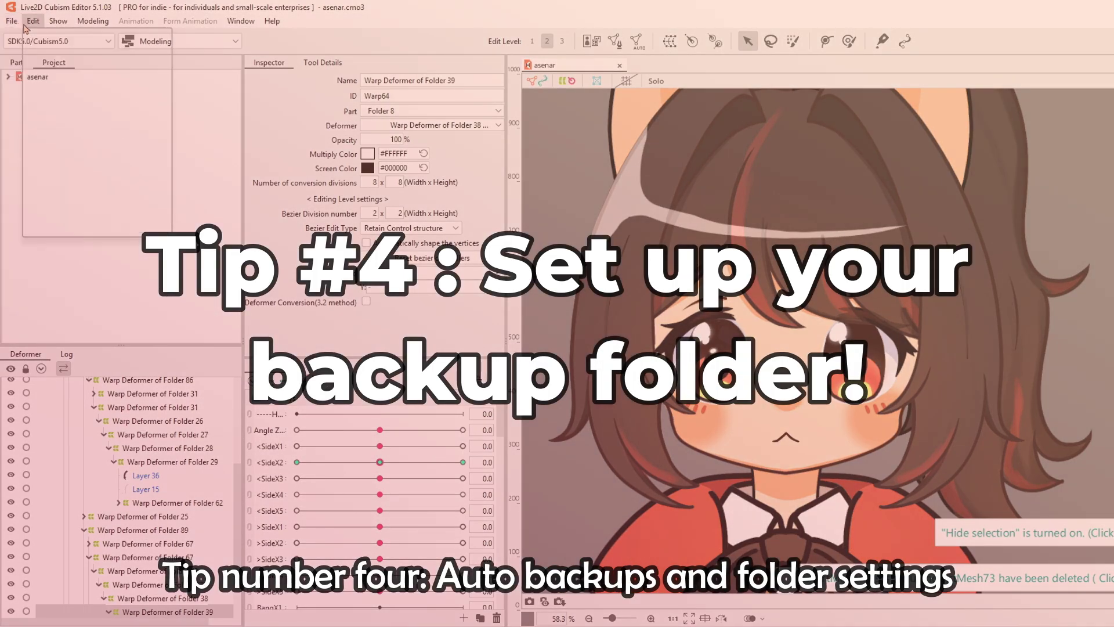
click(32, 21)
mouse_move(59, 22)
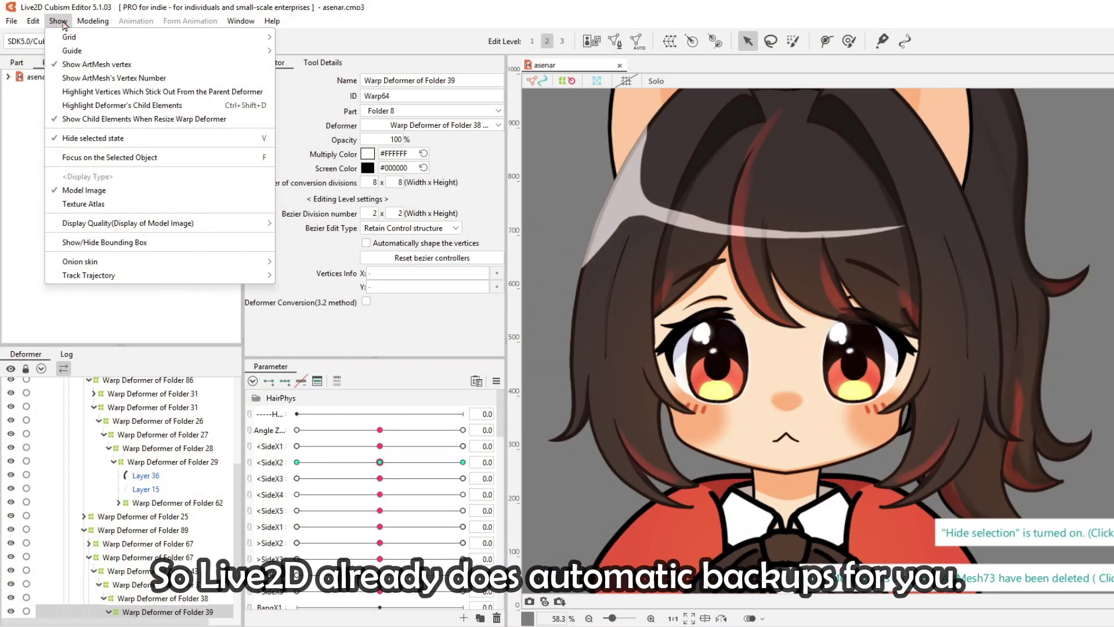
mouse_move(271, 26)
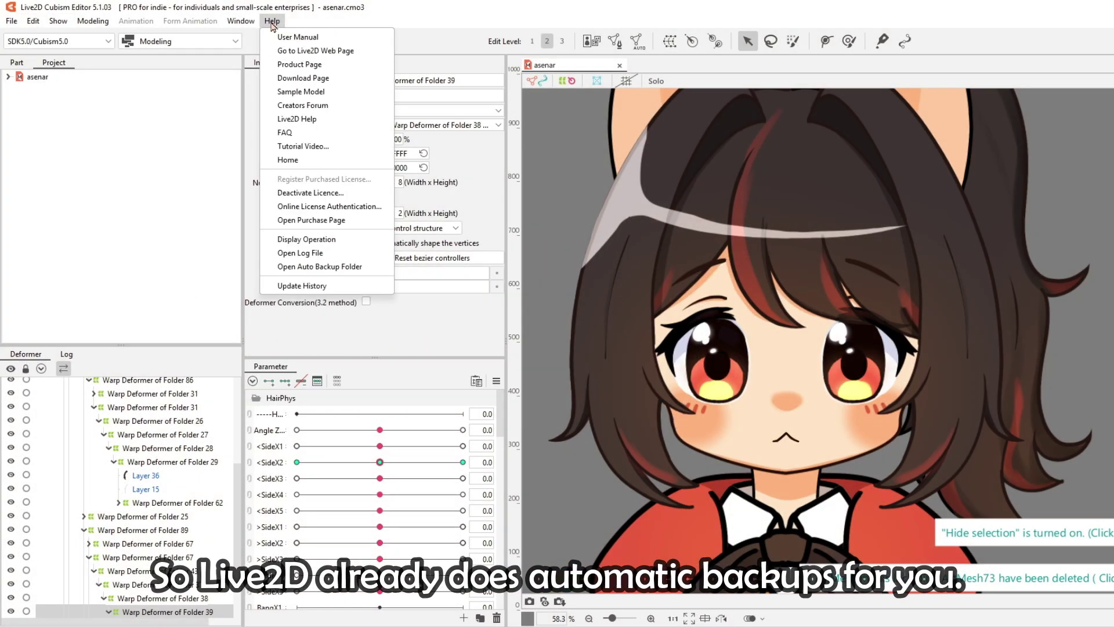
mouse_move(12, 21)
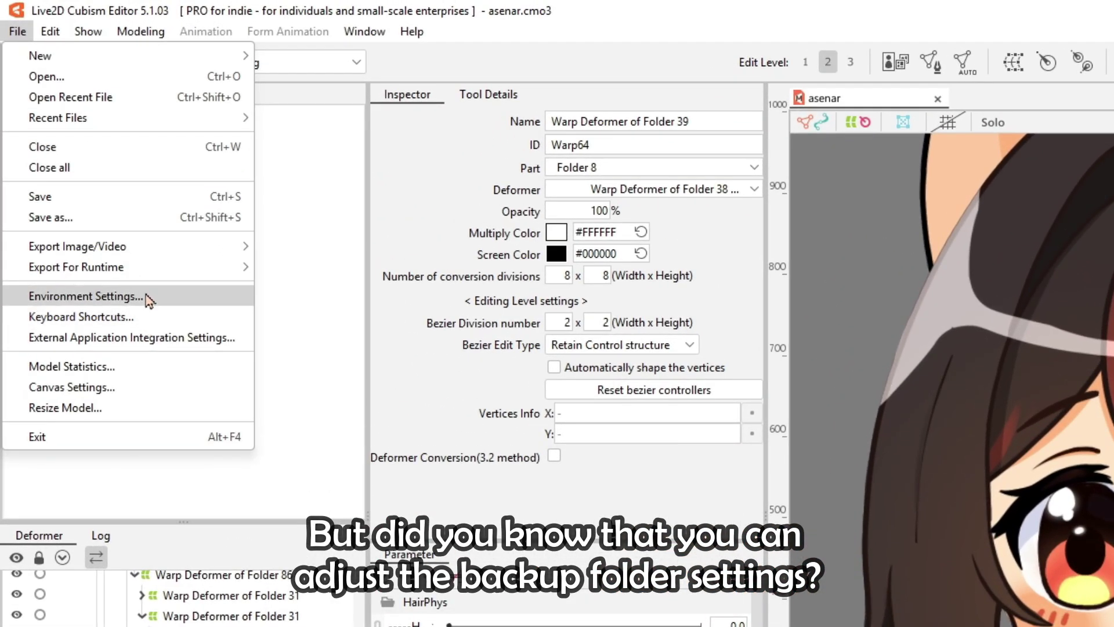
click(116, 289)
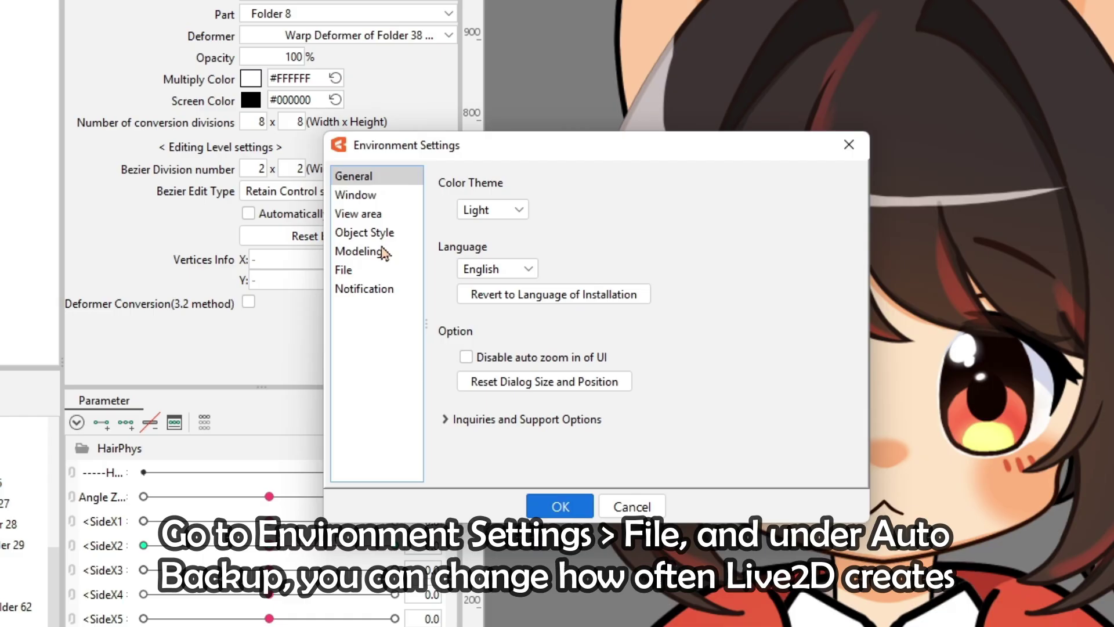
Set the auto backup interval to 10 minutes and raise the auto backup size limit.
key(Down)
key(Down)
key(Down)
key(Down)
key(Down)
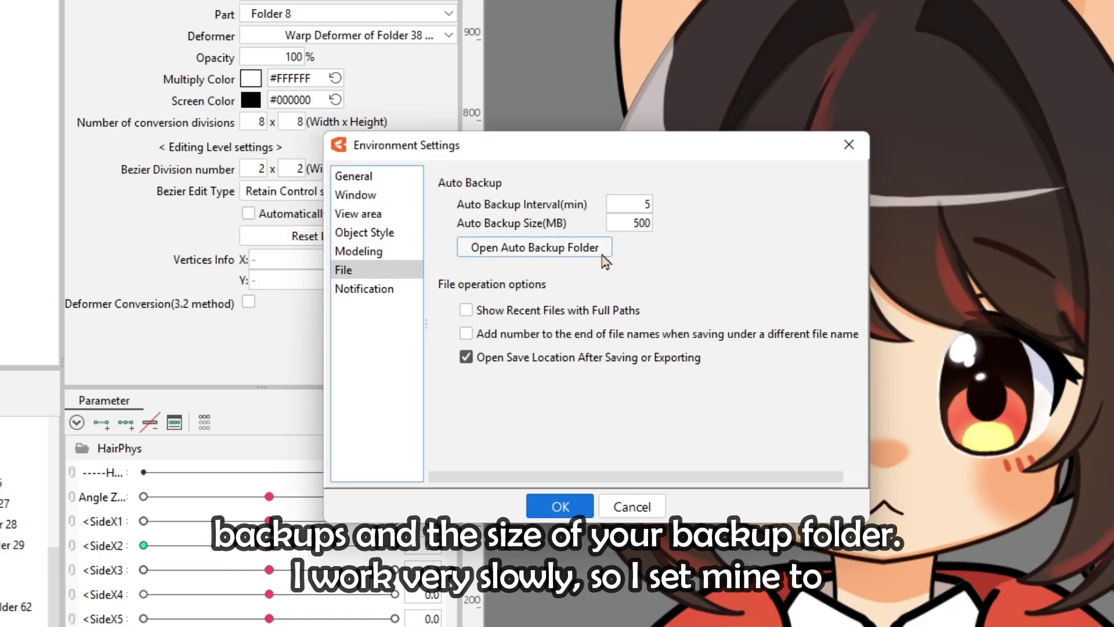
click(624, 207)
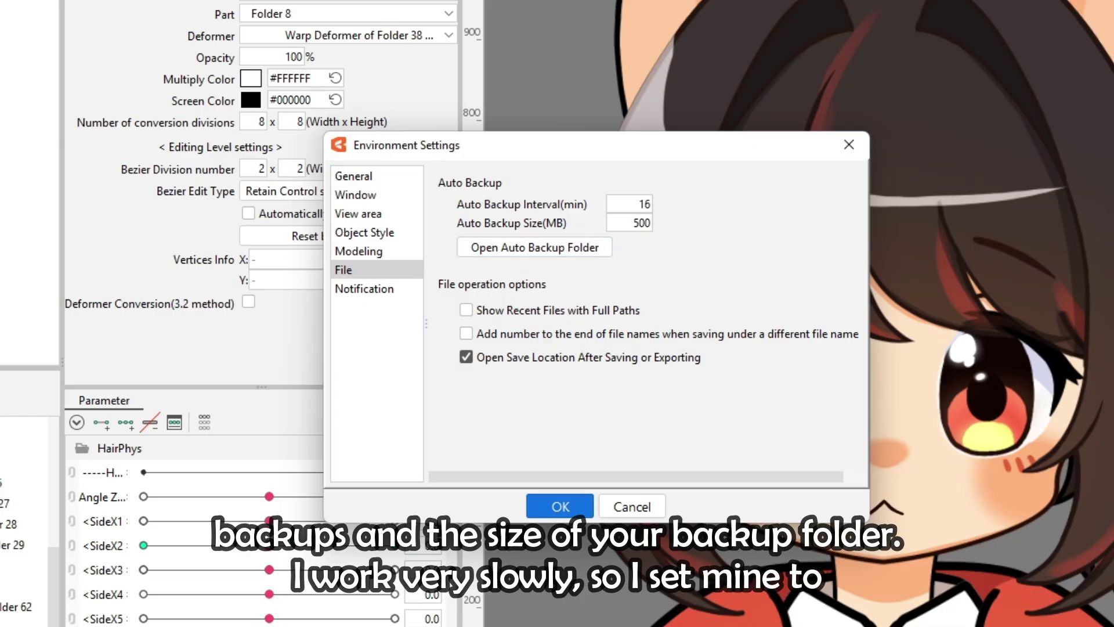
key(Down)
key(Down)
key(Down)
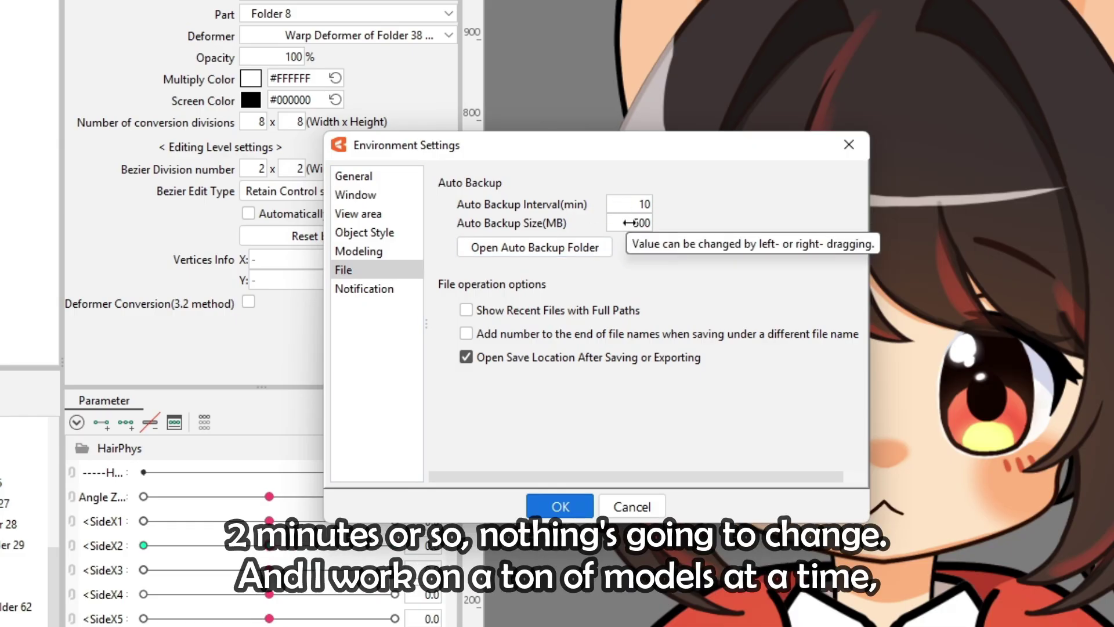
drag(623, 223, 630, 222)
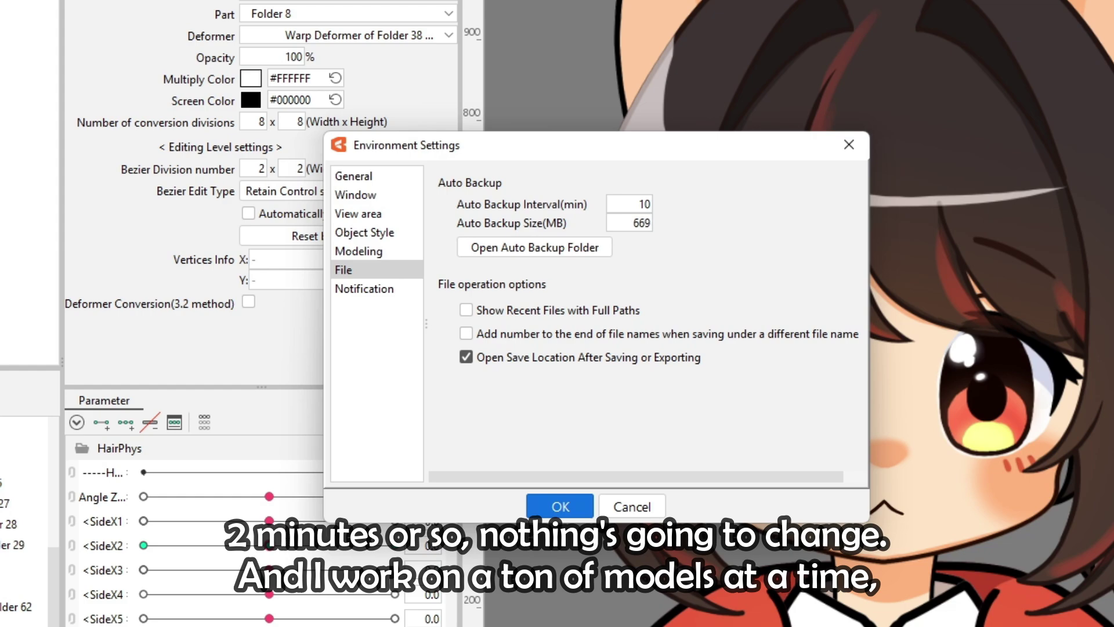
drag(631, 223, 637, 222)
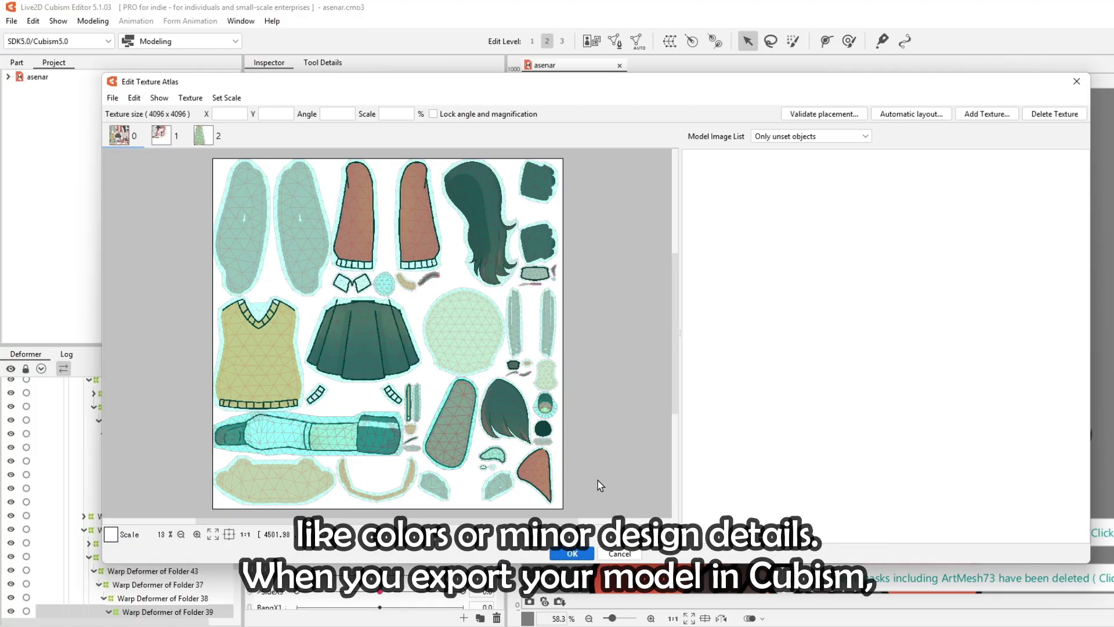
Compare texture atlas sheets 0 and 1, then apply the atlas with OK.
click(161, 135)
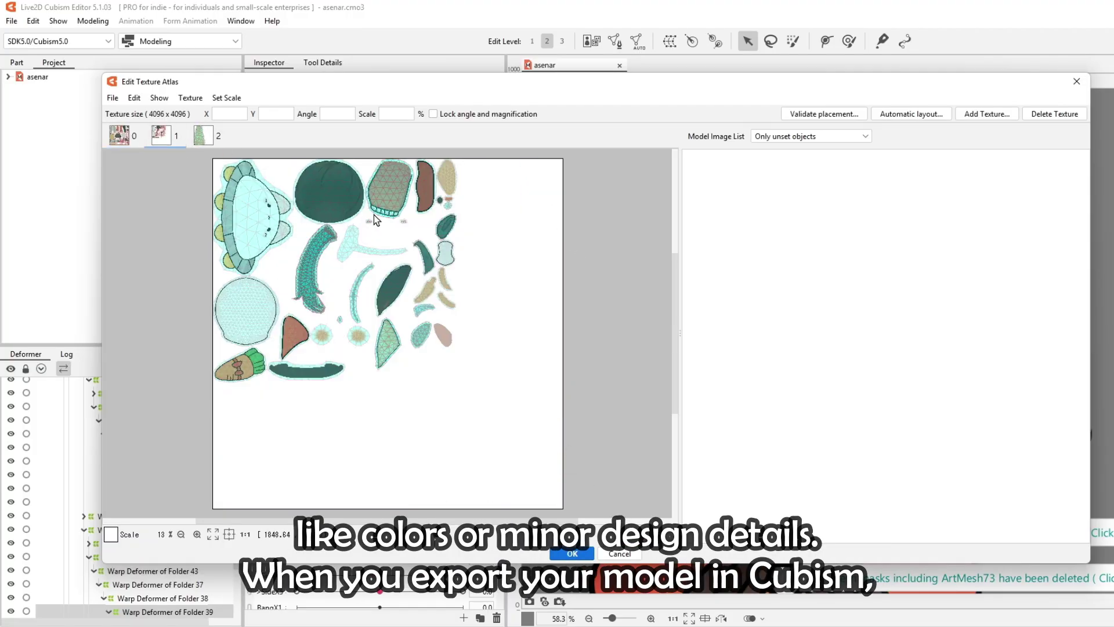
click(119, 135)
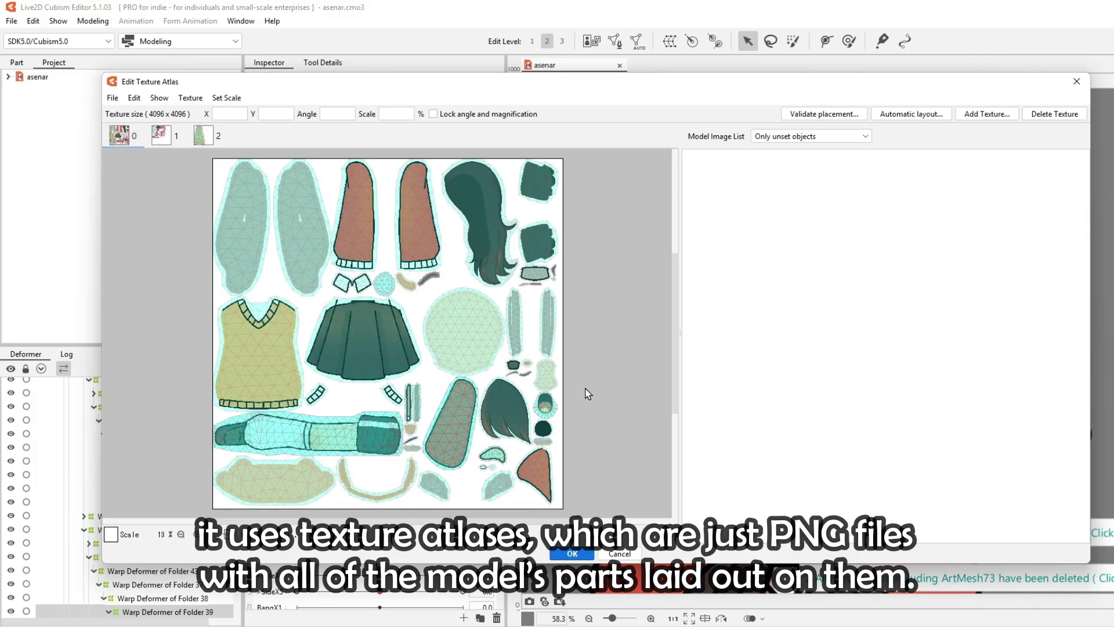
click(568, 556)
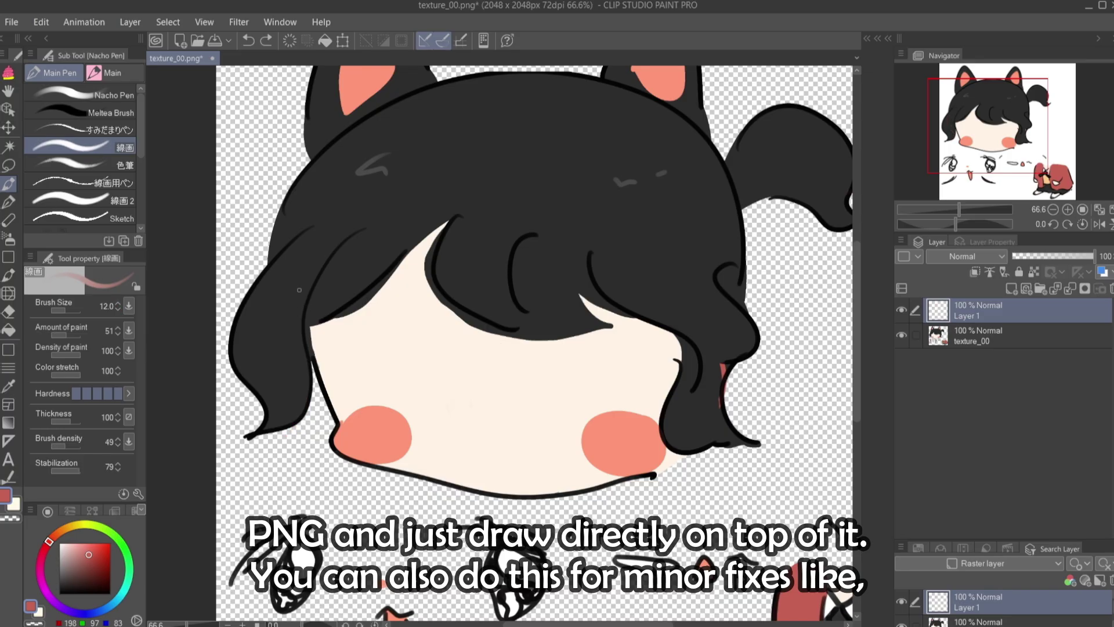
Paint two red highlight strokes down the black hair strands on Layer 1 of texture_00.
mouse_move(296, 279)
mouse_down()
mouse_move(270, 331)
mouse_move(270, 433)
mouse_up()
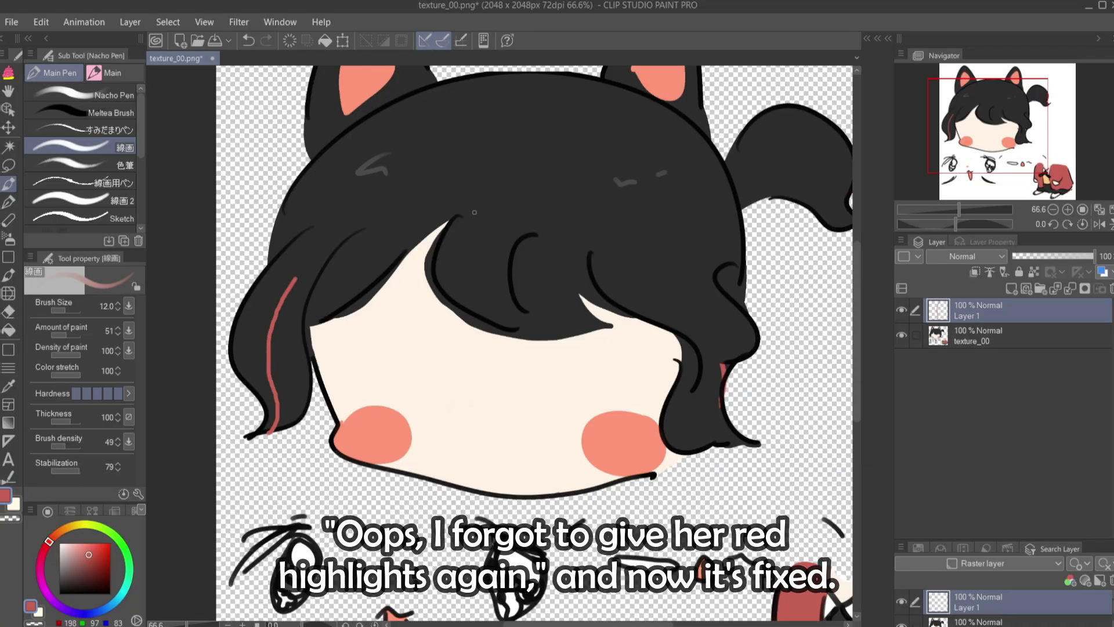
mouse_move(474, 213)
mouse_down()
mouse_move(465, 273)
mouse_move(500, 331)
mouse_up()
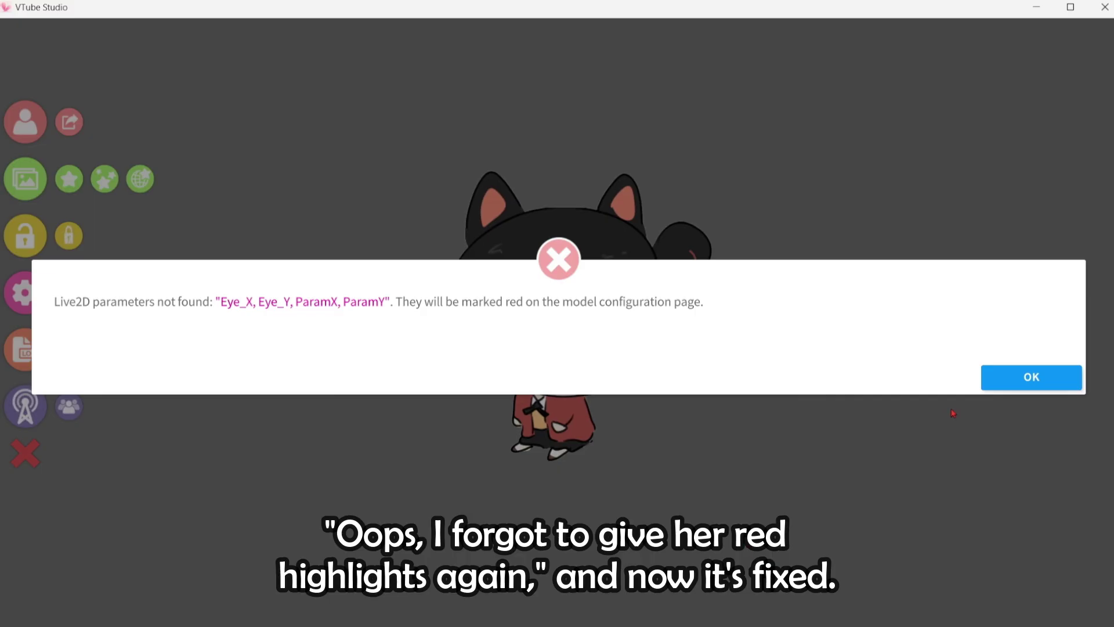
Dismiss the 'Live2D parameters not found' warning and zoom in to inspect the red hair highlights.
click(1032, 376)
scroll(654, 360, up, 3)
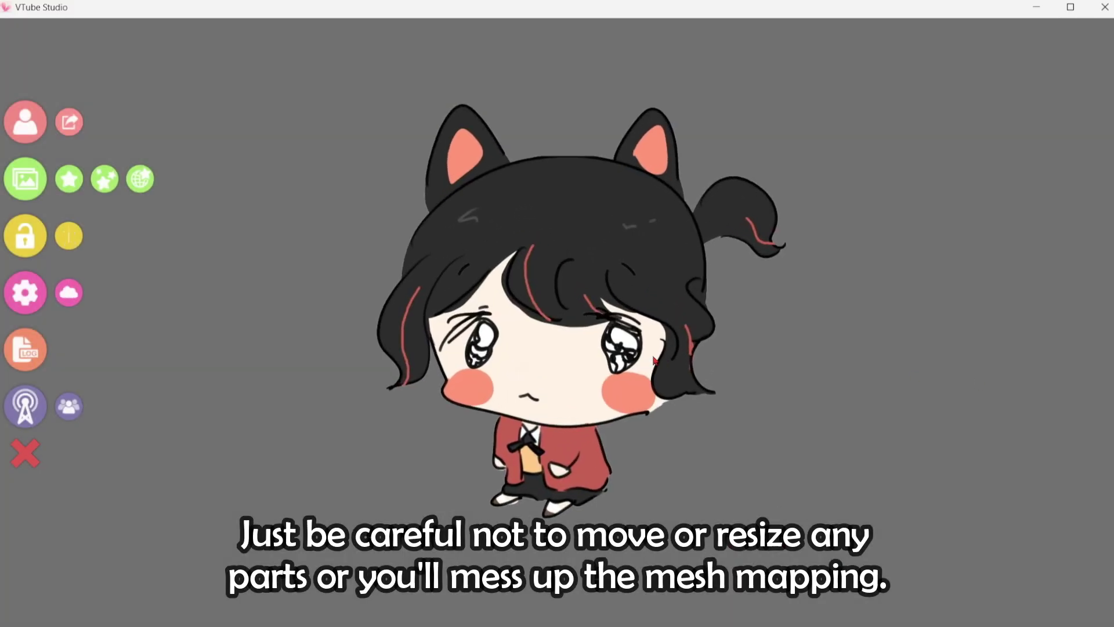
scroll(654, 360, up, 2)
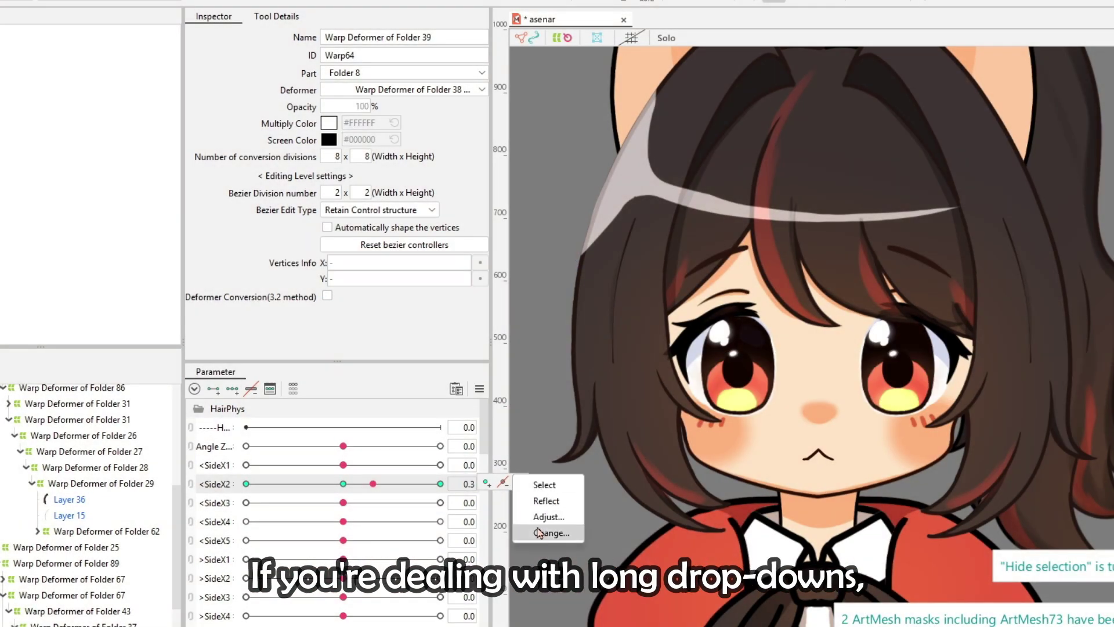
Open the Change Parameter list for <SideX2 and jump to the '<' entries, picking <SideX3.
click(538, 535)
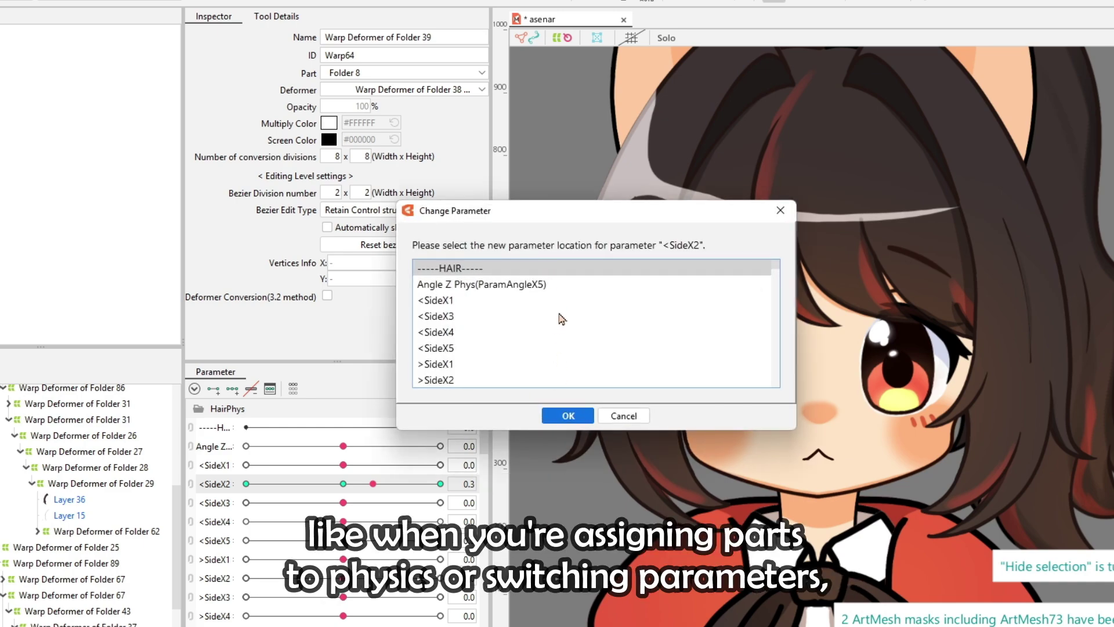
scroll(558, 321, up, 15)
scroll(560, 319, down, 15)
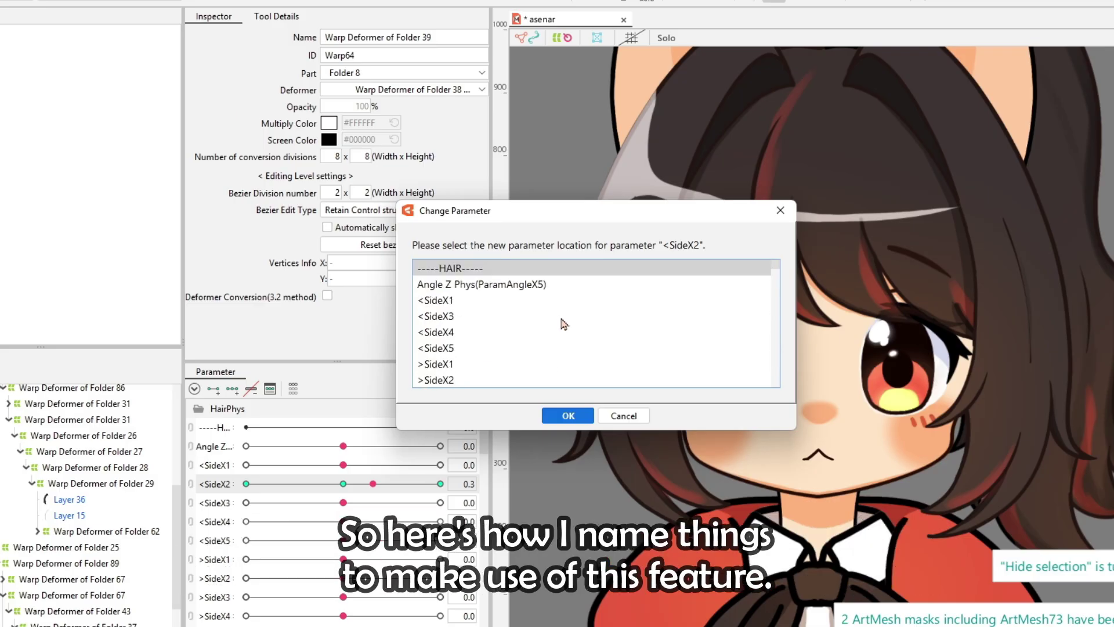
text(<SideX1)
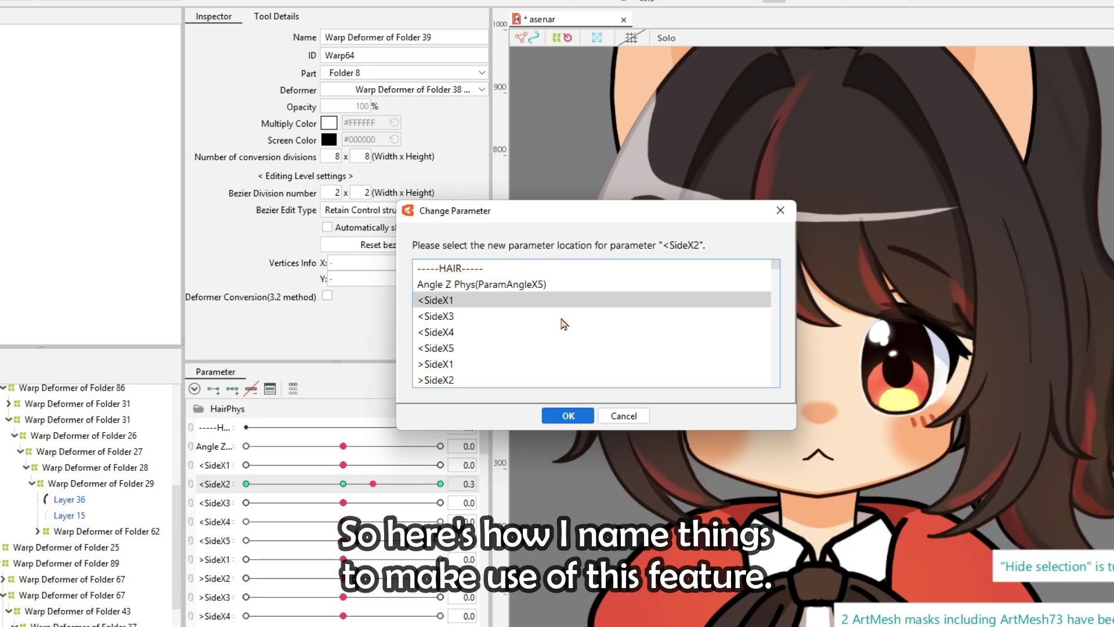
click(562, 320)
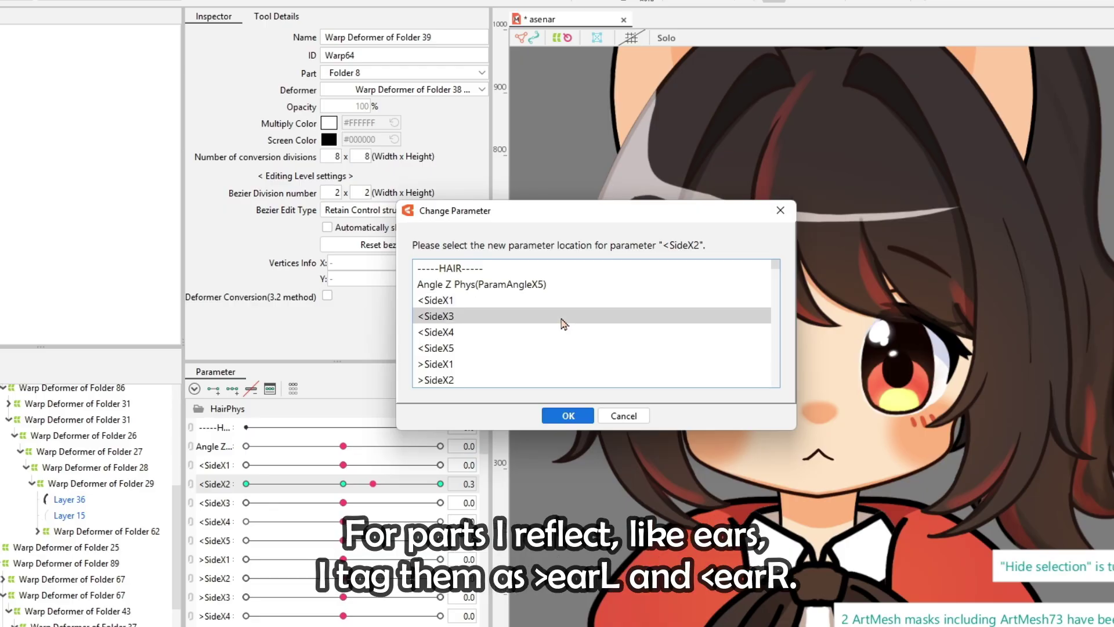
Jump through the list with '>e', '<' and '>' to reach the >Ear1 entry in MASCOT.
text(>e)
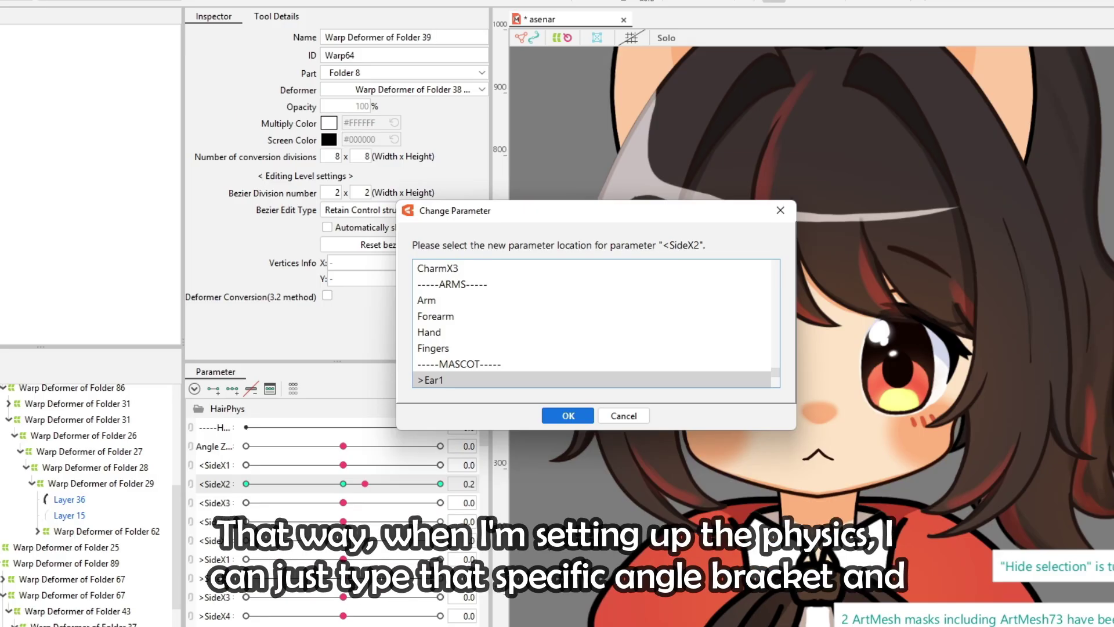
scroll(477, 351, down, 1)
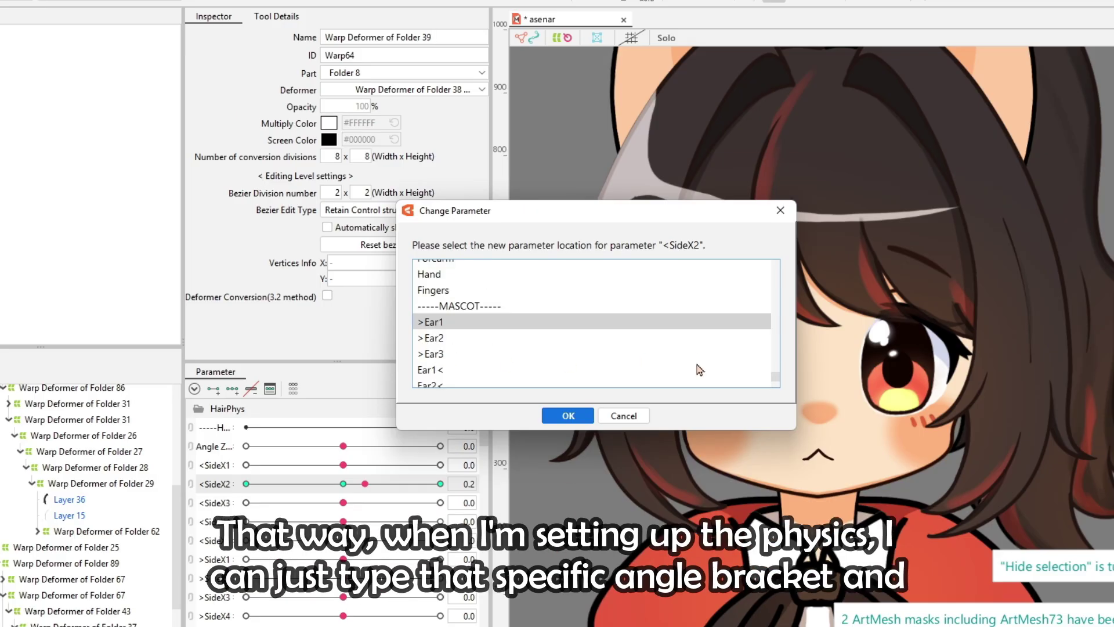
click(773, 372)
scroll(776, 376, up, 1)
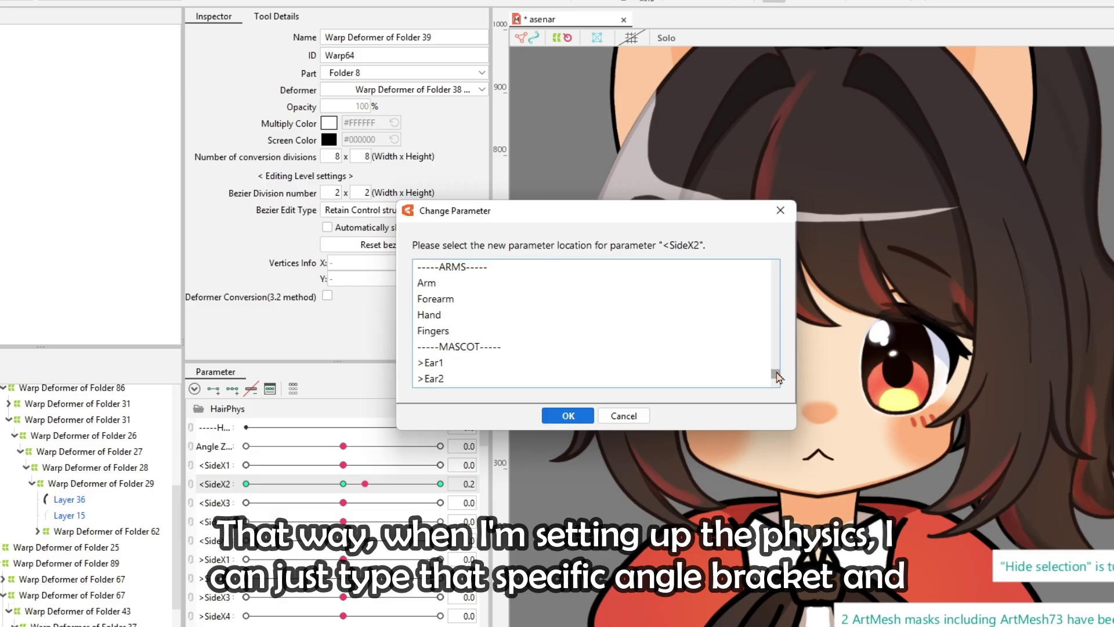
scroll(778, 377, down, 1)
scroll(777, 383, up, 1)
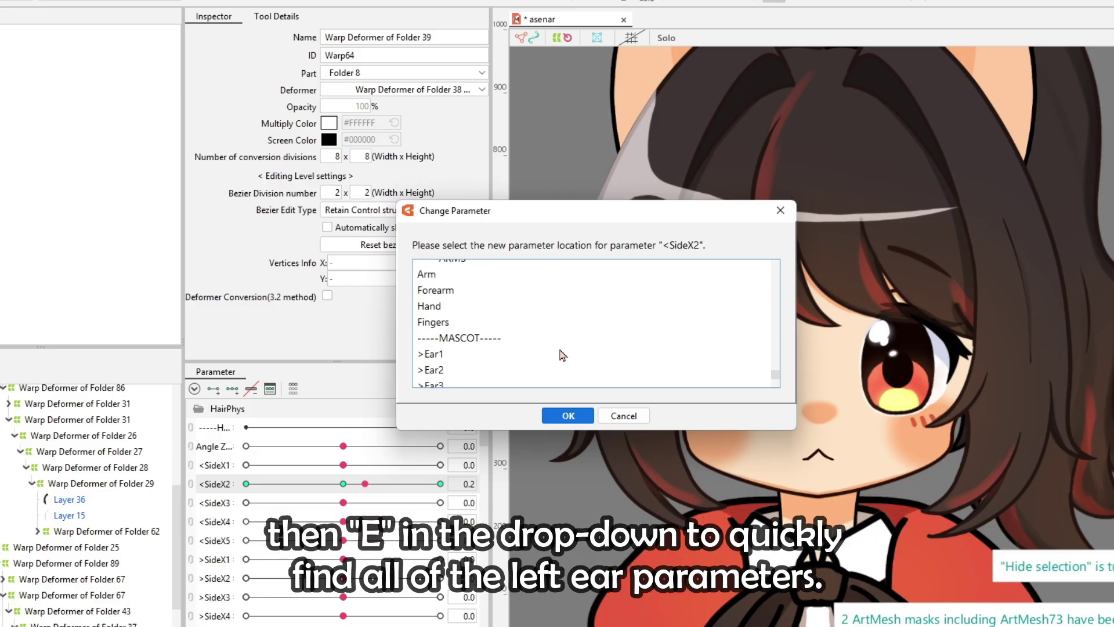
key(Up)
key(Up)
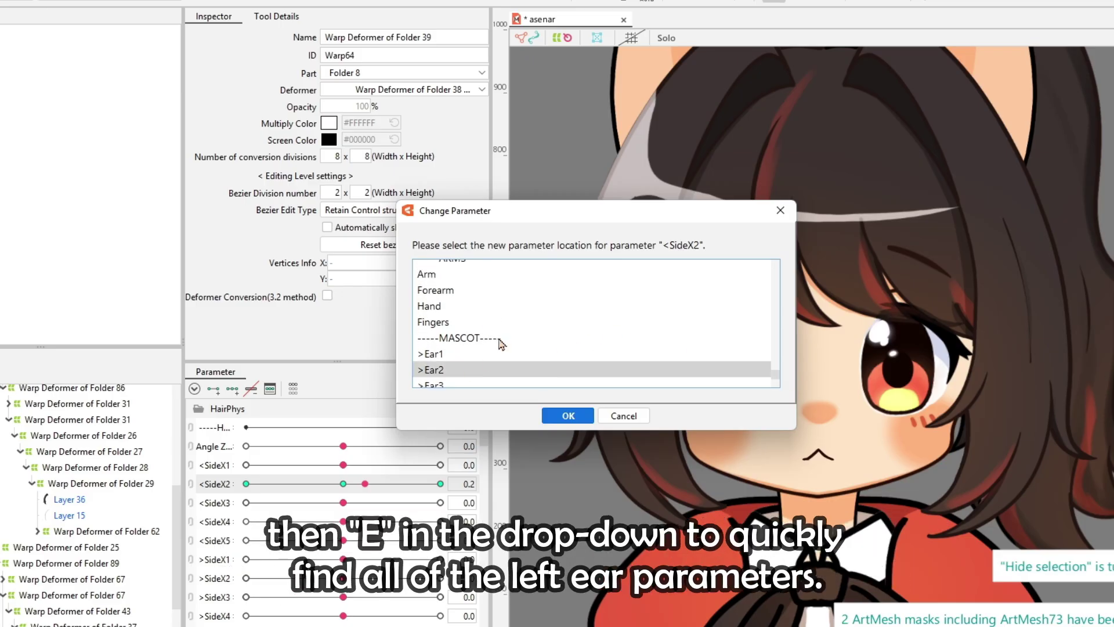
key(shift+comma)
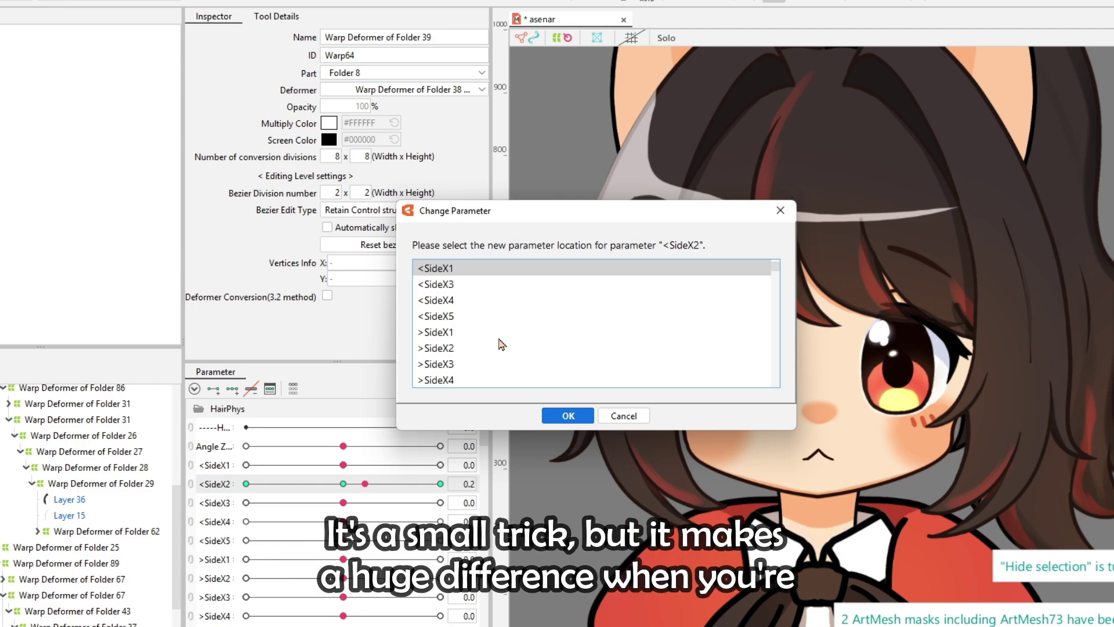
key(shift+period)
key(e)
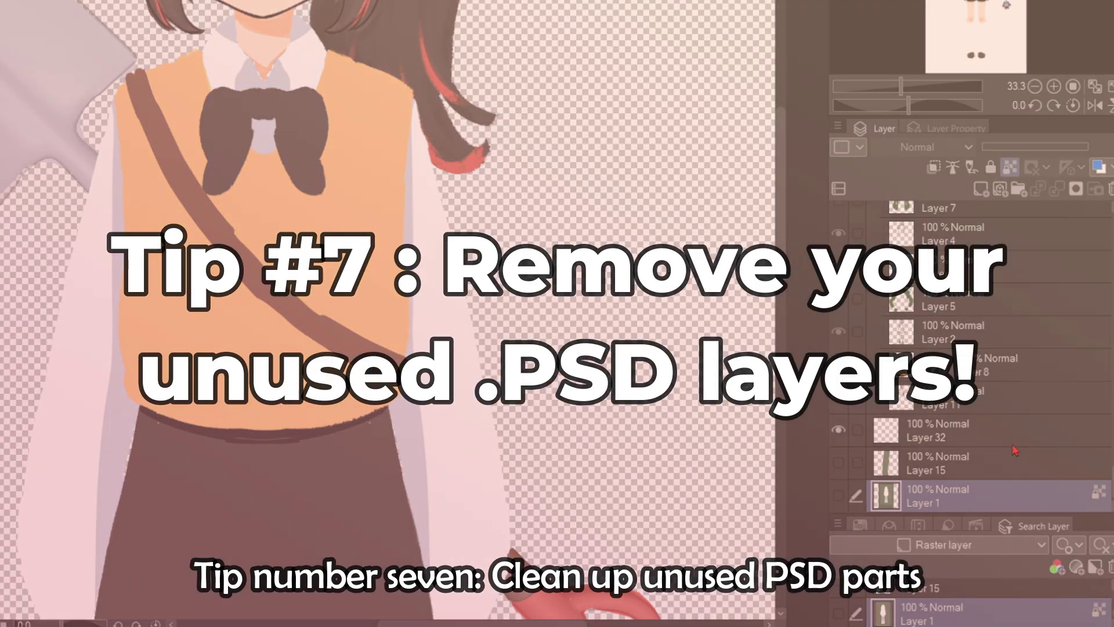
scroll(1022, 398, up, 4)
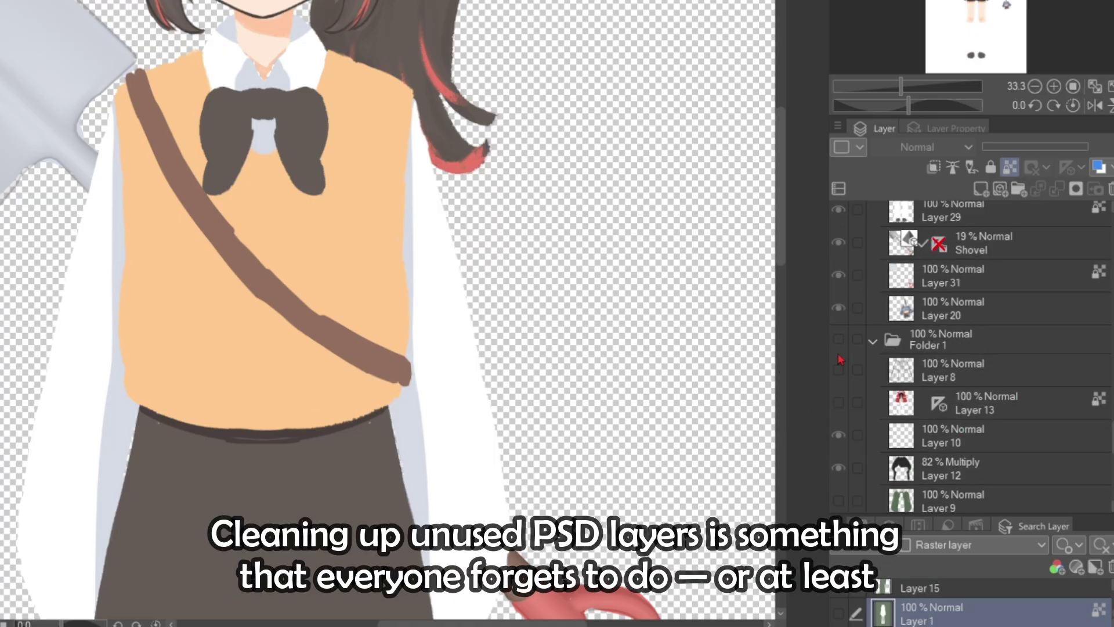
click(838, 340)
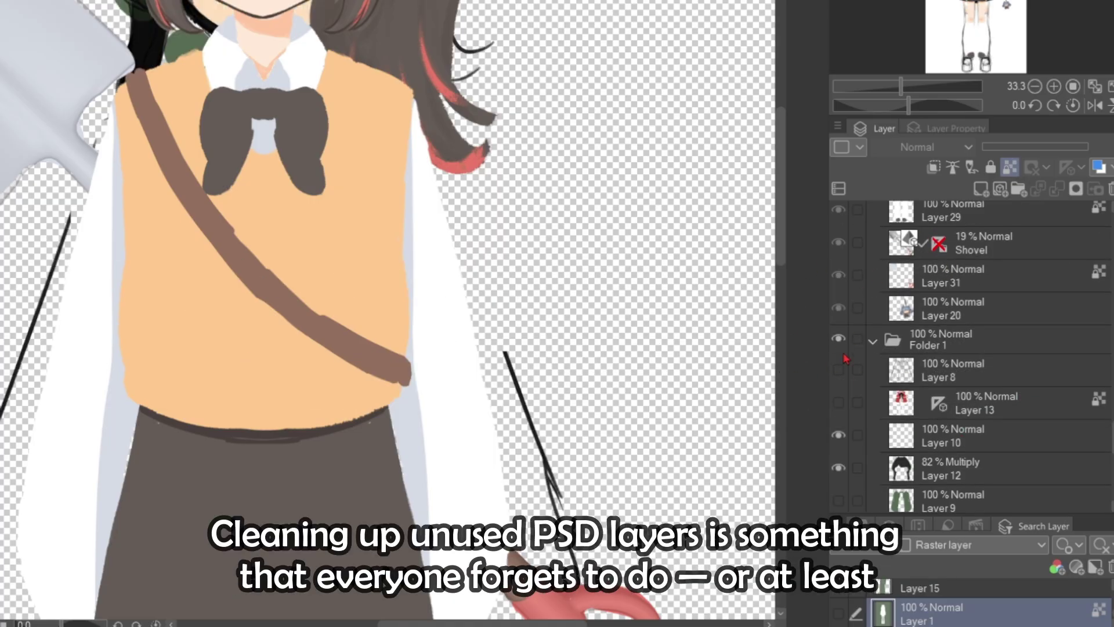
click(839, 339)
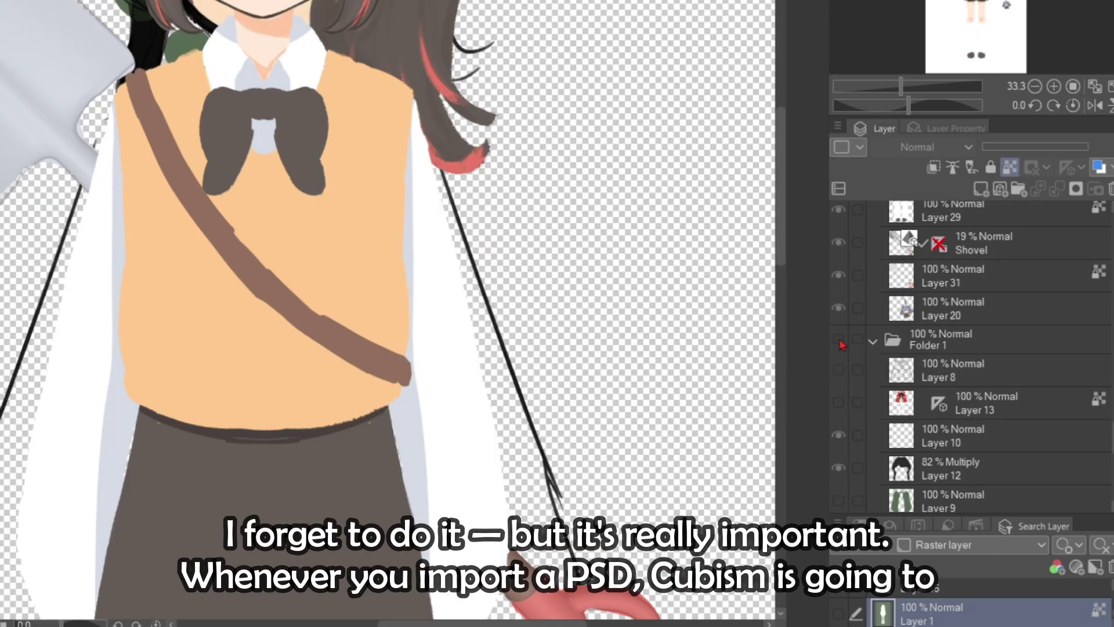
scroll(927, 325, up, 7)
scroll(927, 325, up, 7)
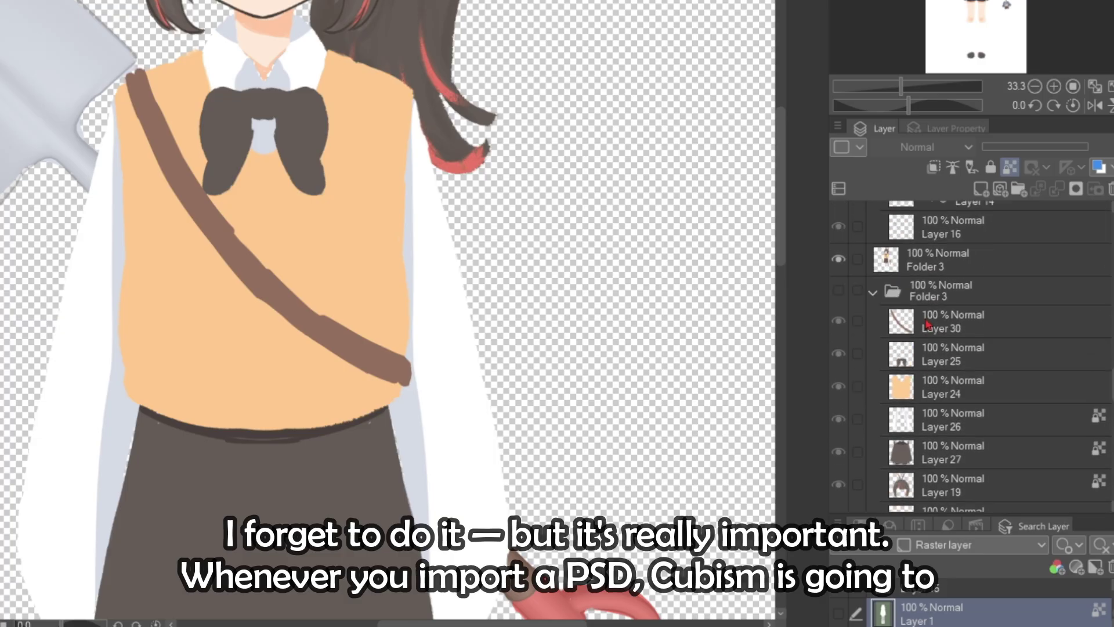
scroll(1072, 315, up, 8)
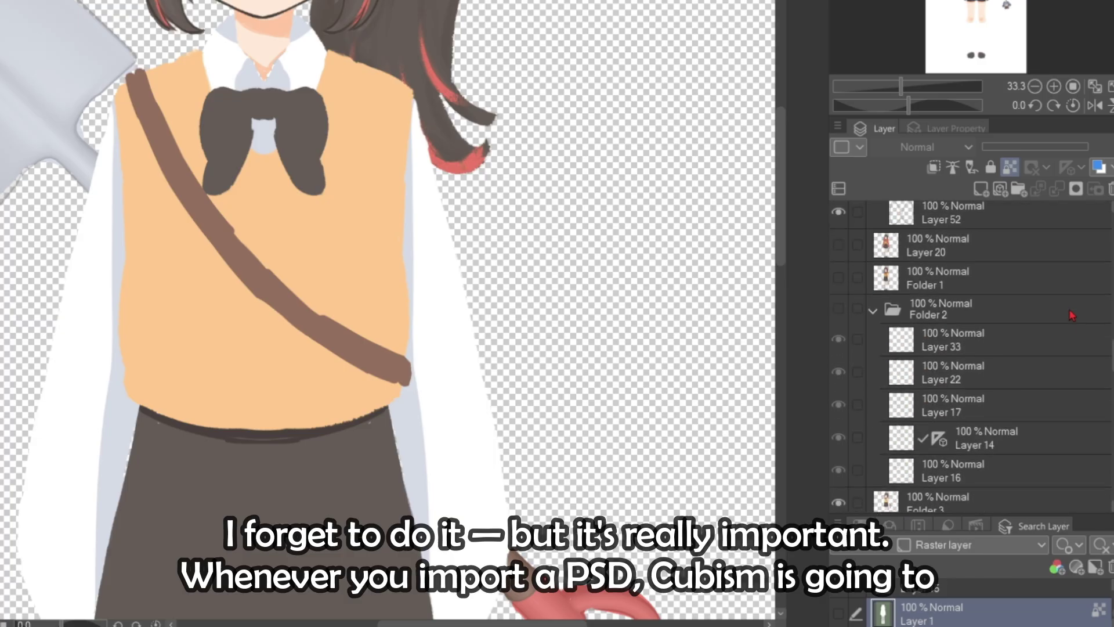
scroll(1072, 315, up, 4)
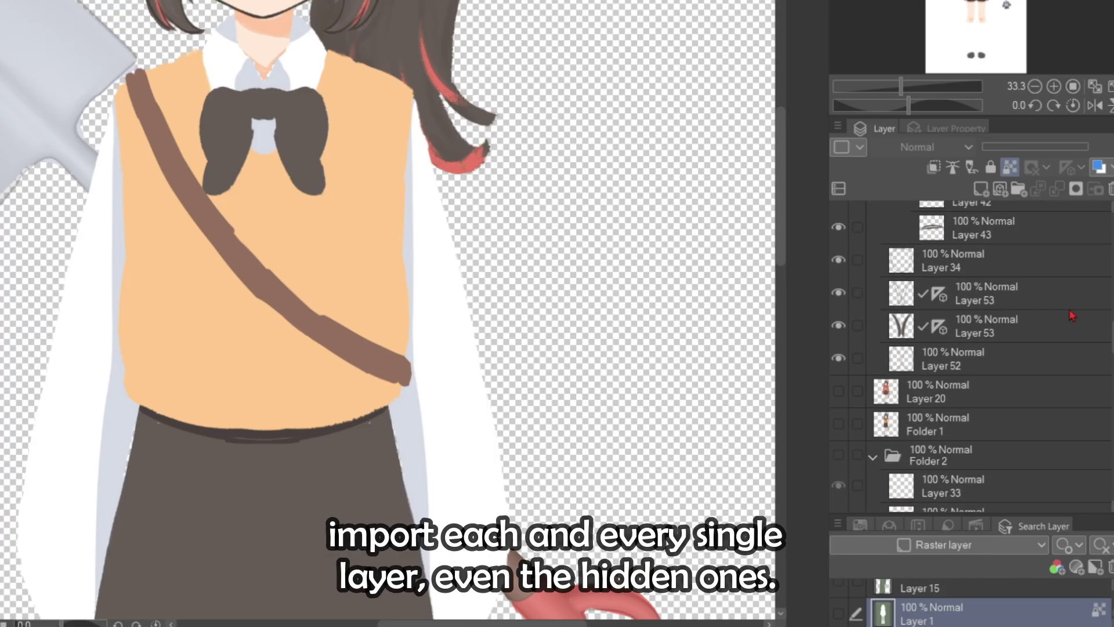
click(838, 391)
click(839, 391)
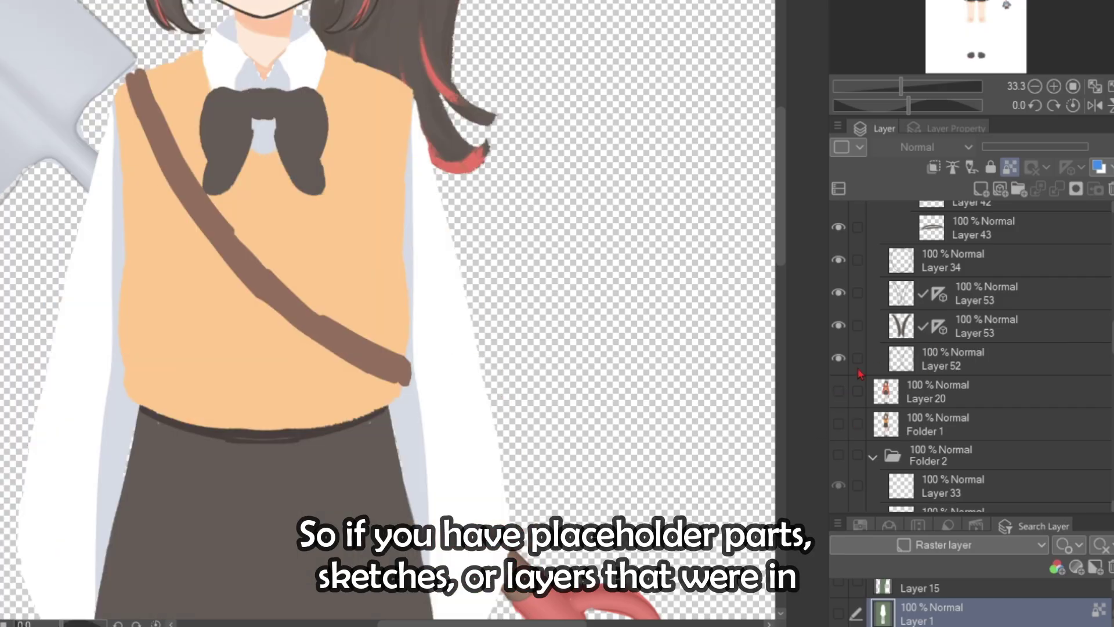
click(839, 423)
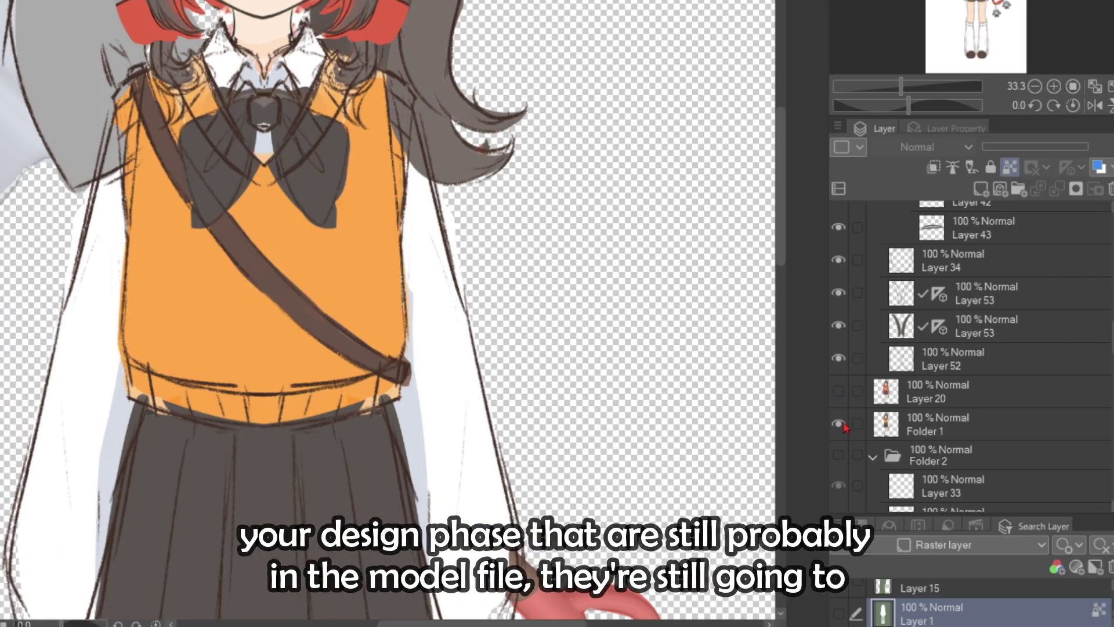
click(838, 424)
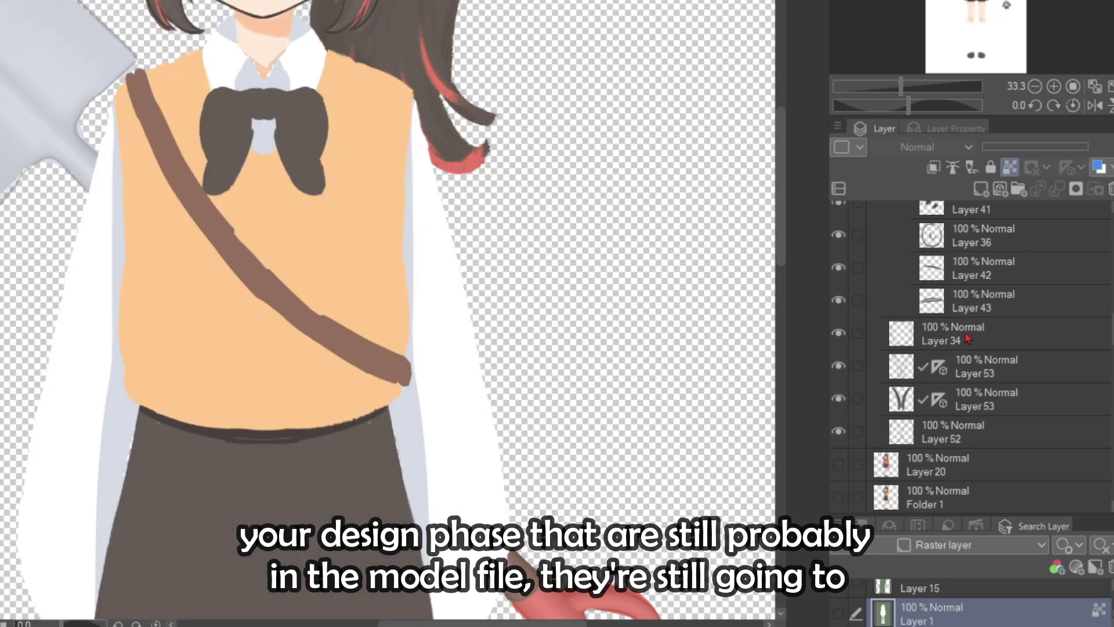
scroll(966, 337, up, 4)
scroll(986, 331, up, 8)
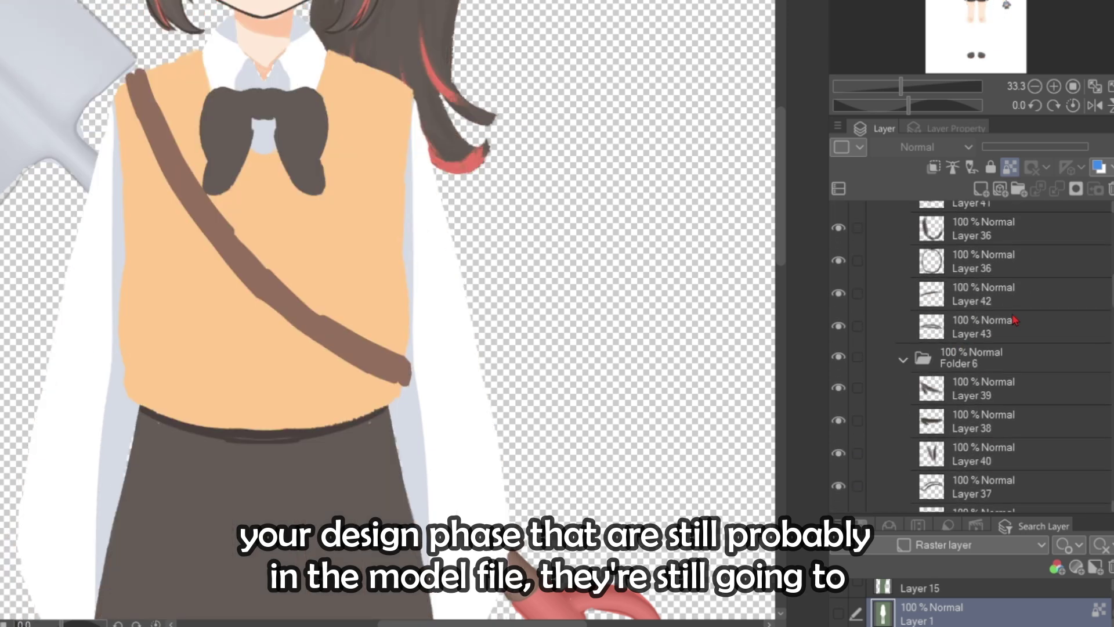
scroll(1014, 320, up, 8)
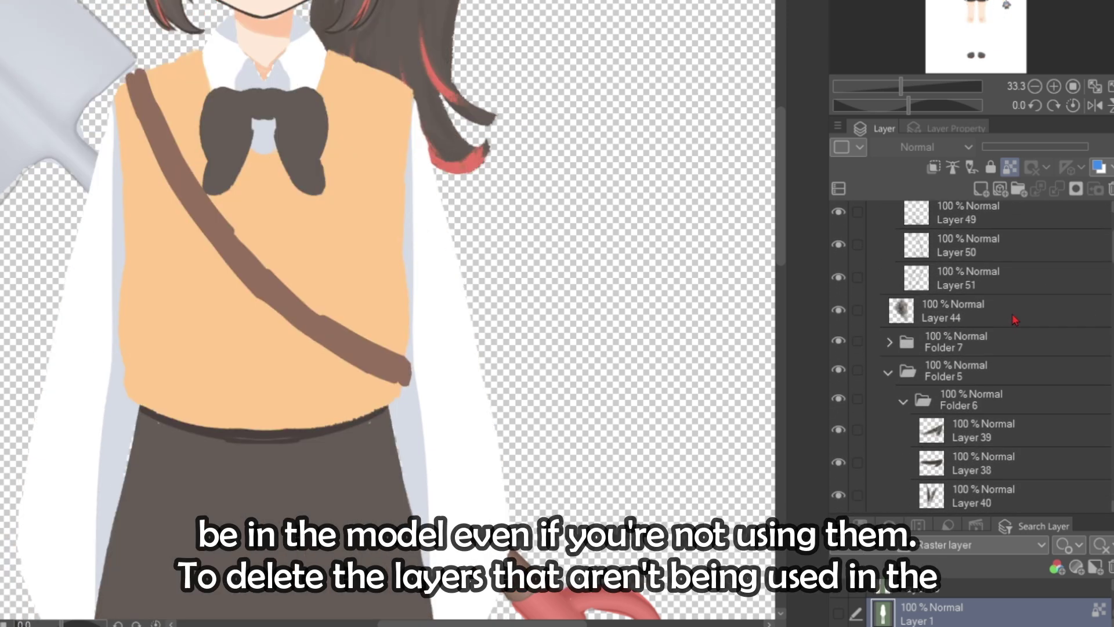
scroll(1014, 319, up, 2)
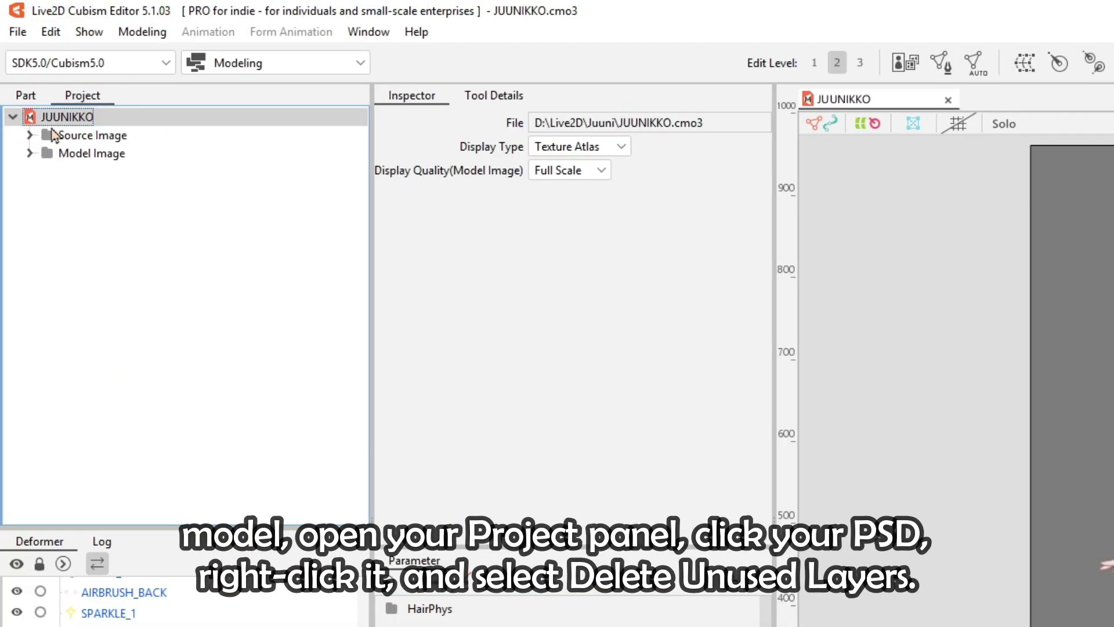
Expand Source Image and remove the unused layers from asenar.psd.
click(20, 141)
click(29, 134)
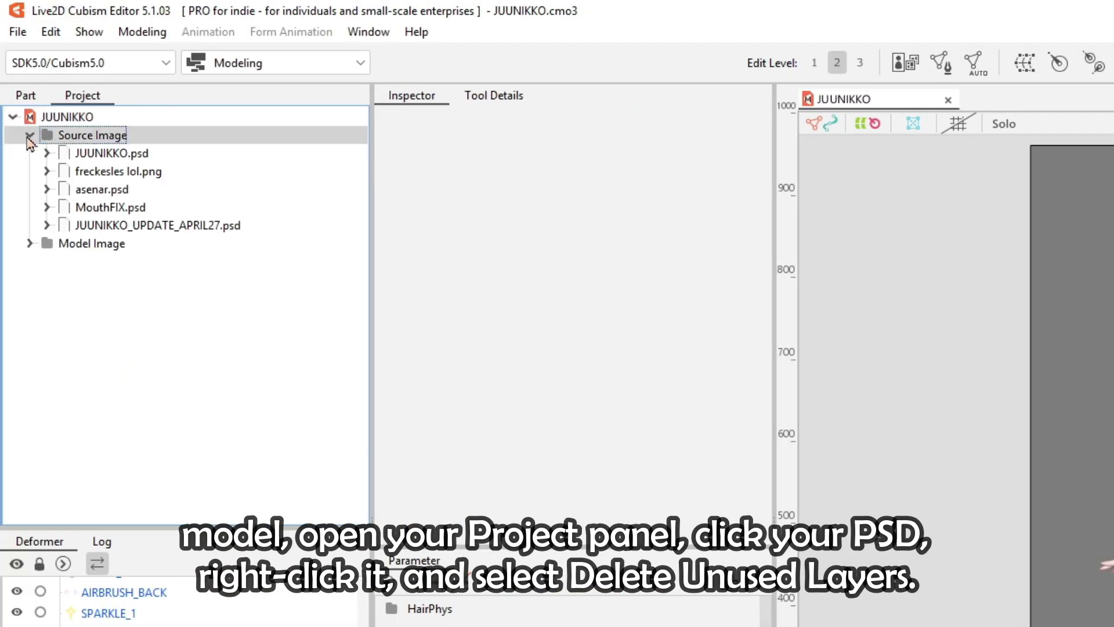
right_click(103, 194)
click(226, 284)
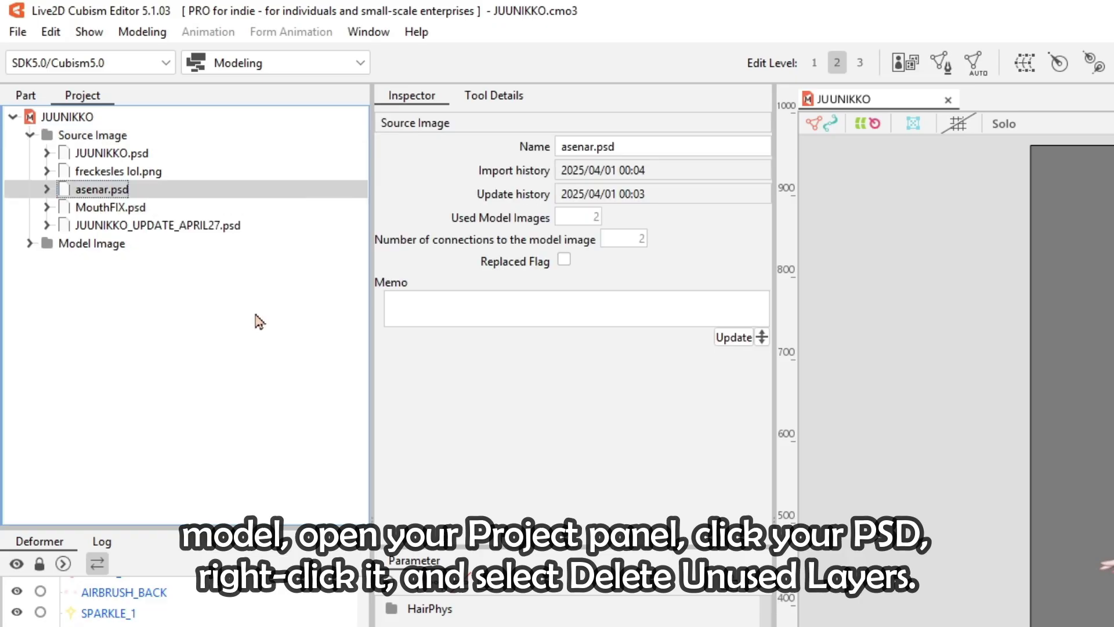
Delete the asenar.psd source image along with the objects that use it.
right_click(103, 190)
click(213, 328)
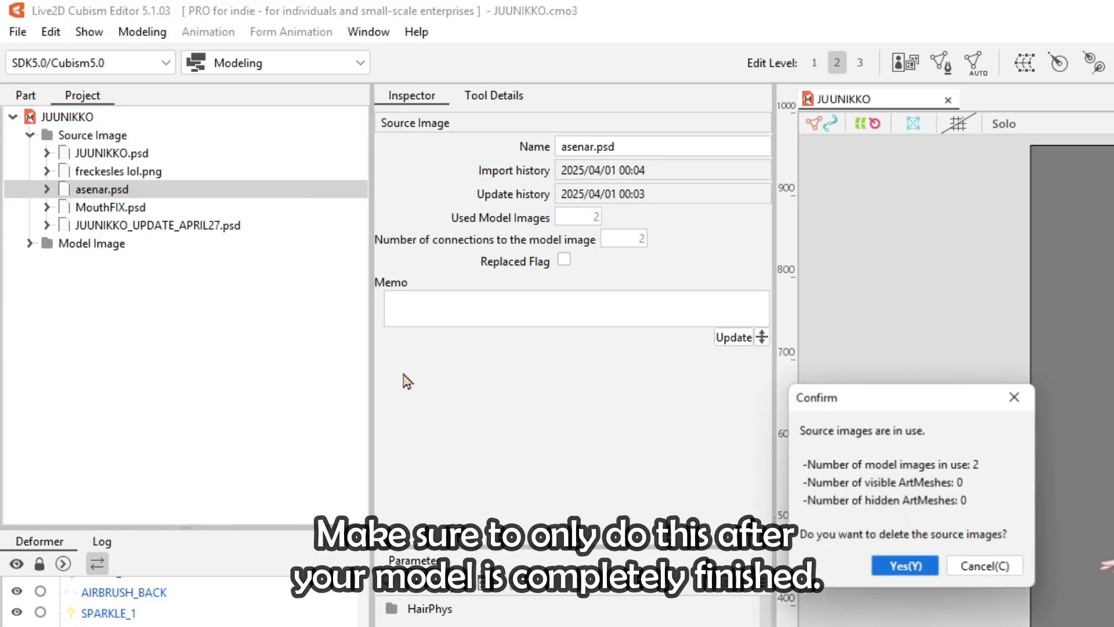
click(917, 575)
click(882, 521)
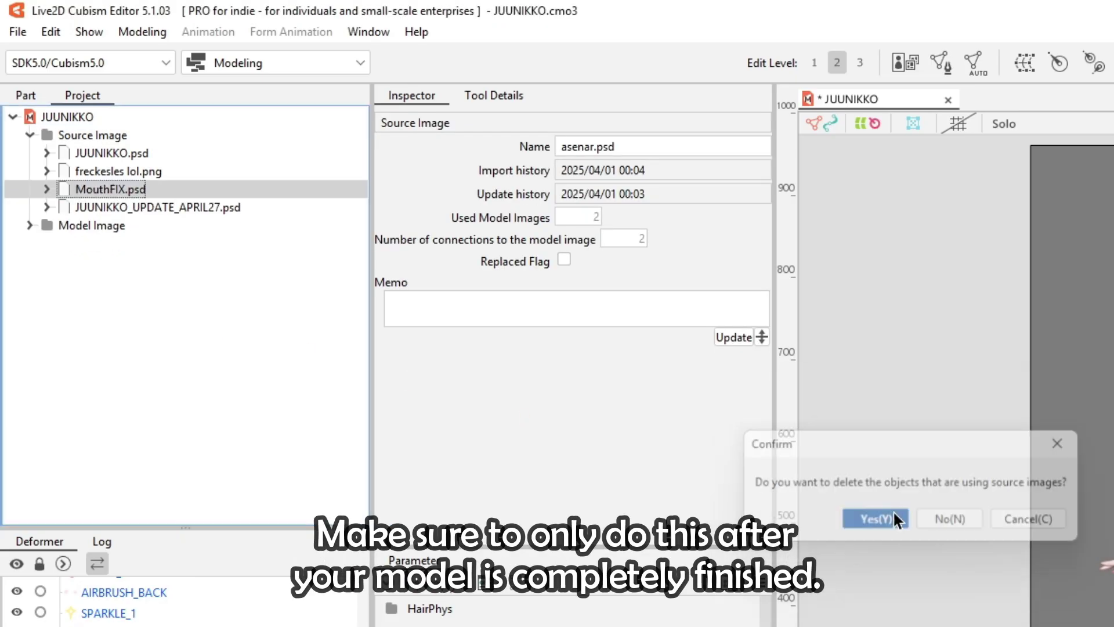